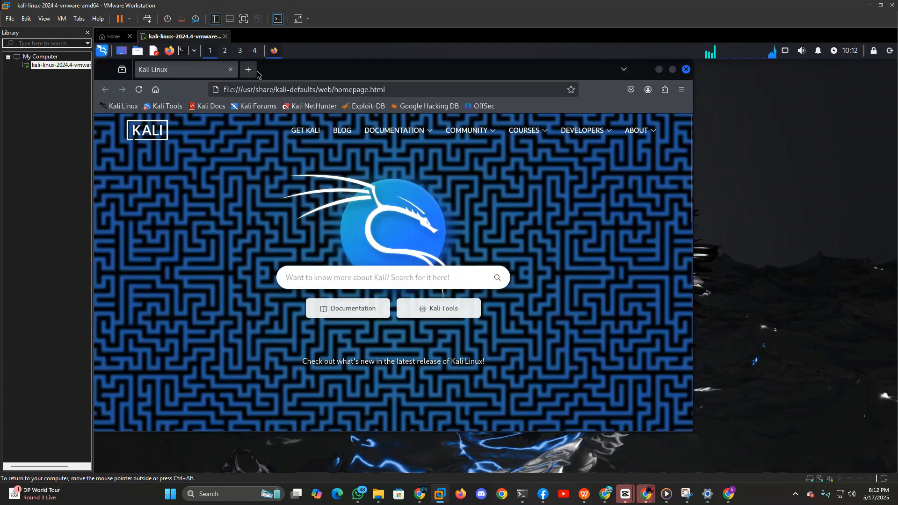
Search the web in a new browser tab for "burpsuite innstall kali", skim the results and go back.
left_click(256, 71)
left_click(260, 88)
type("b")
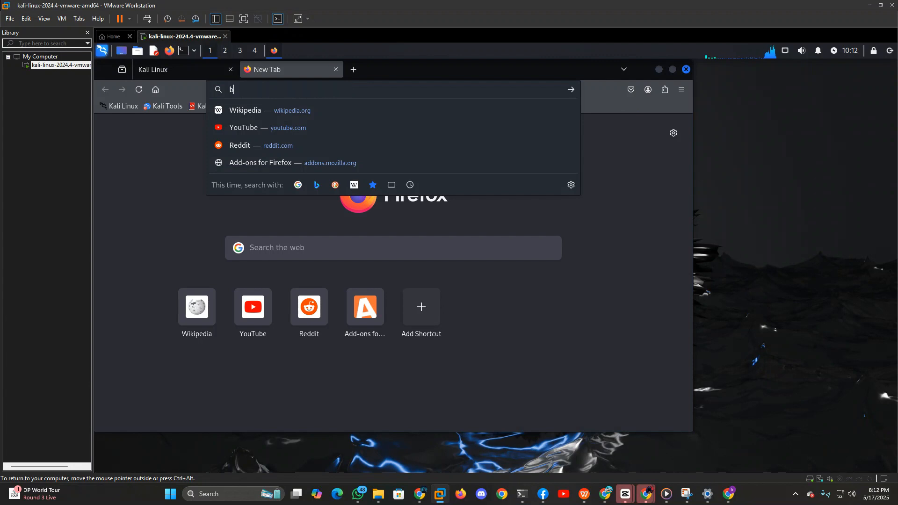
type("r")
key("BackSpace")
type("u")
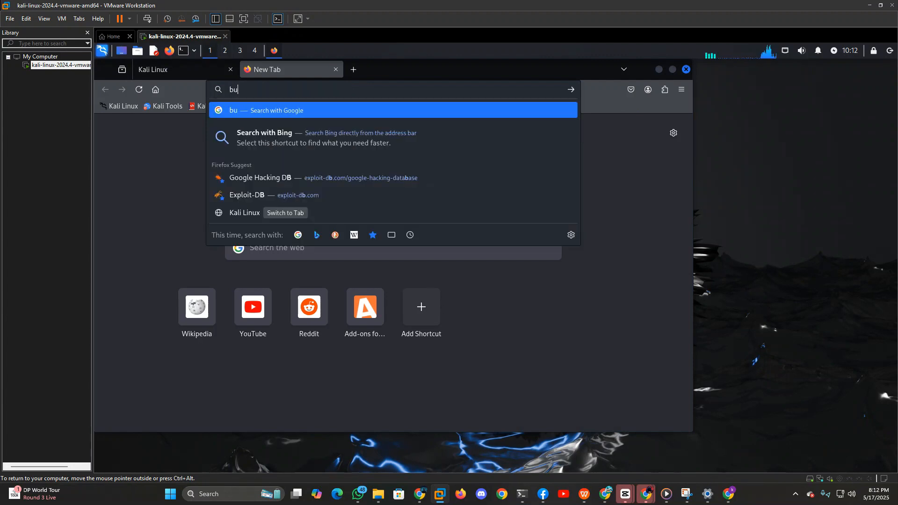
type("rpsuite")
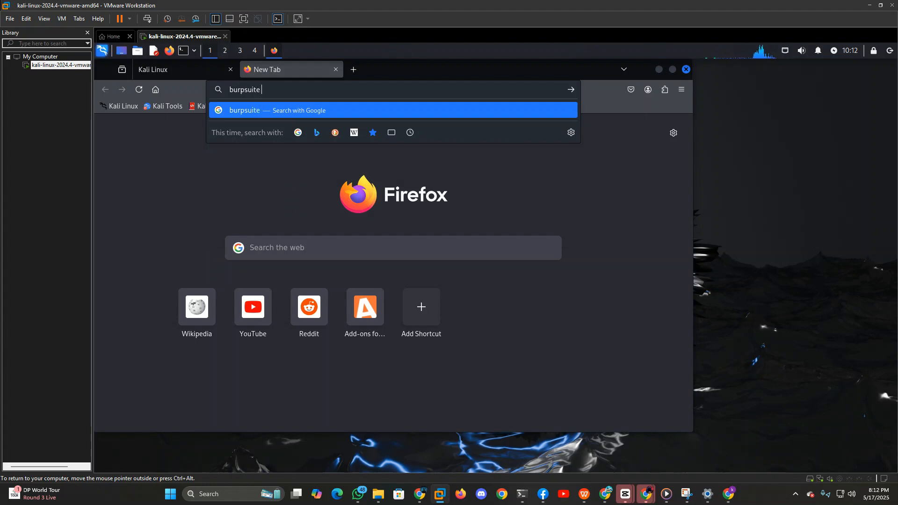
type(" innsta")
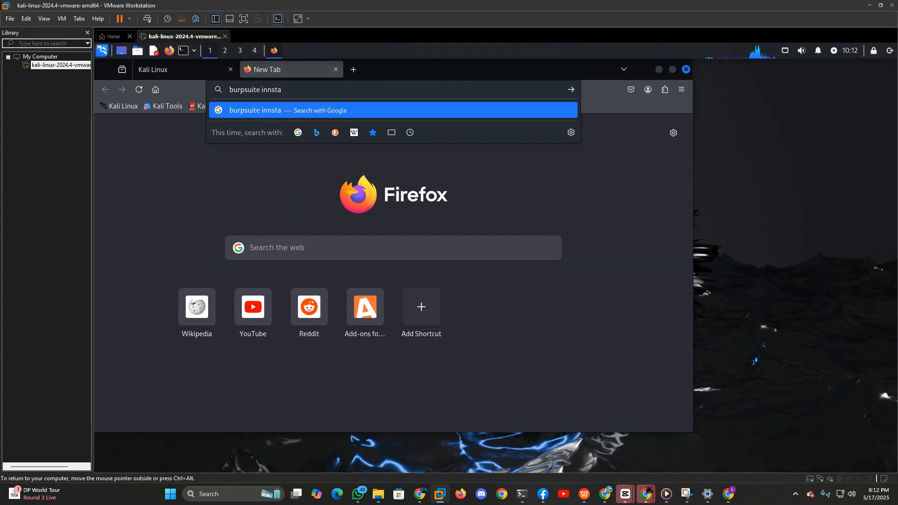
type("ll ali")
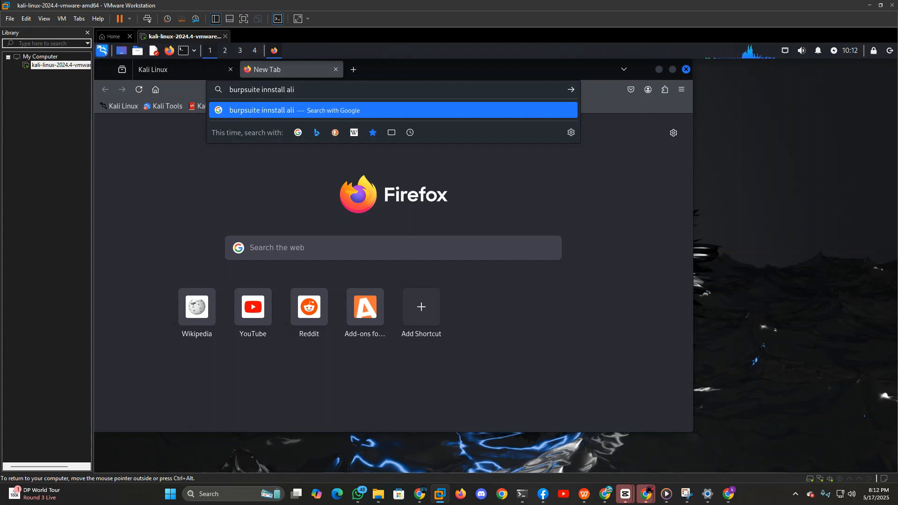
key("BackSpace")
key("BackSpace")
key("BackSpace")
type("kk")
key("BackSpace")
type("ali")
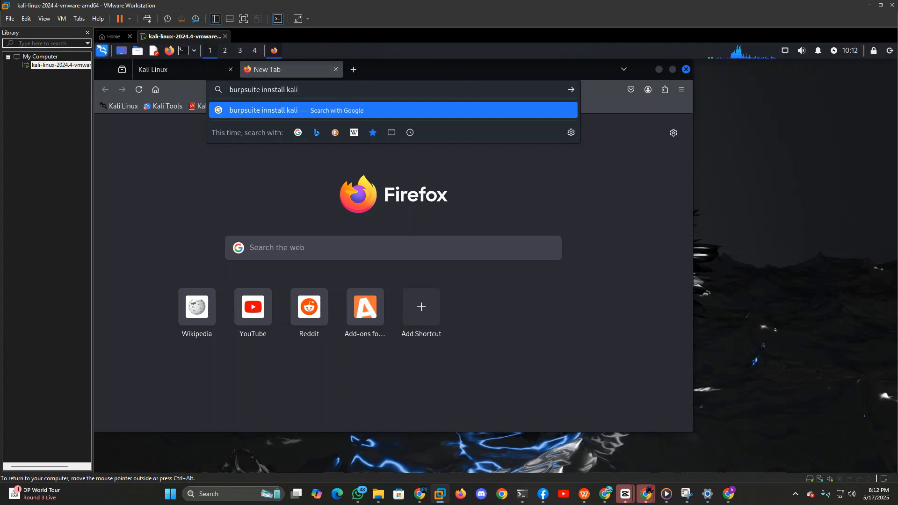
key("Return")
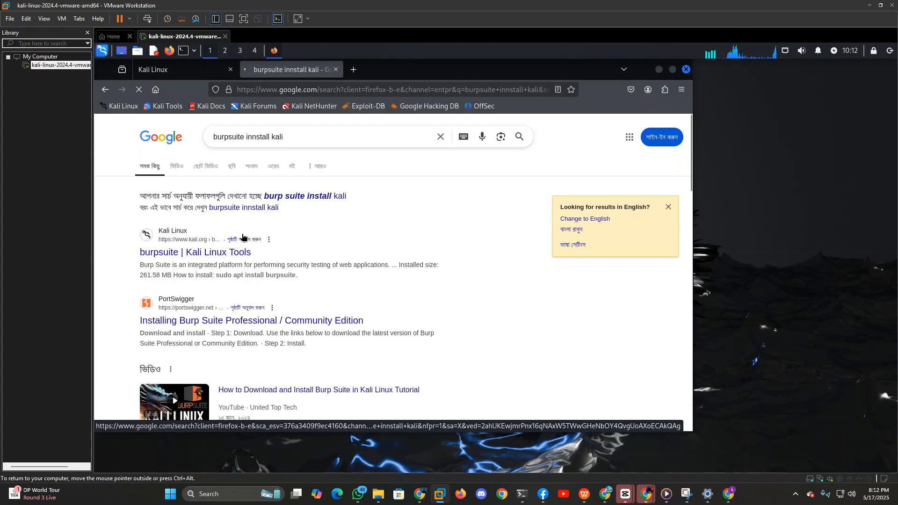
scroll(242, 237, "down", 5)
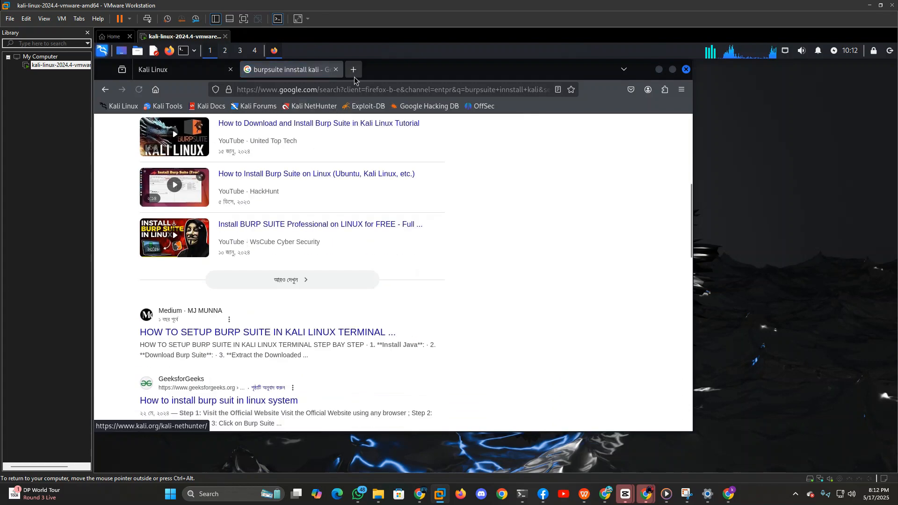
left_click(105, 89)
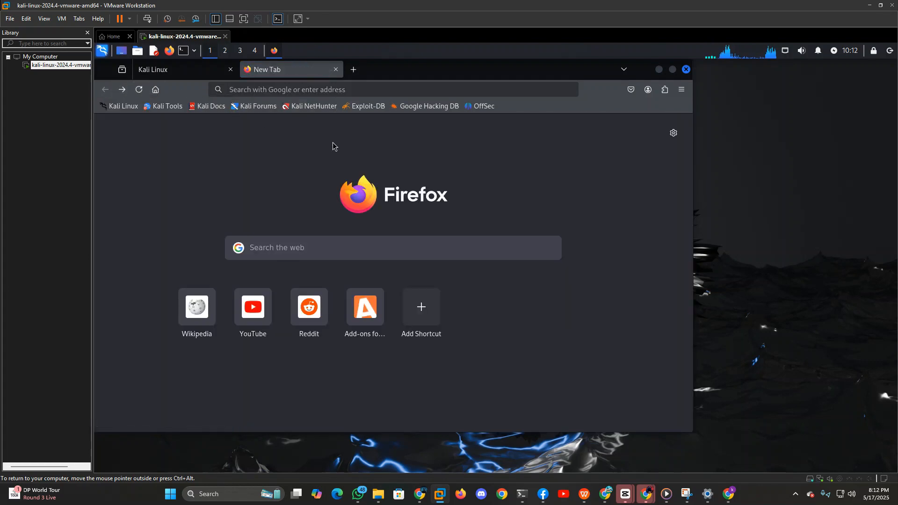
Search the web for "burpsuite proffeonall github kali".
left_click(319, 85)
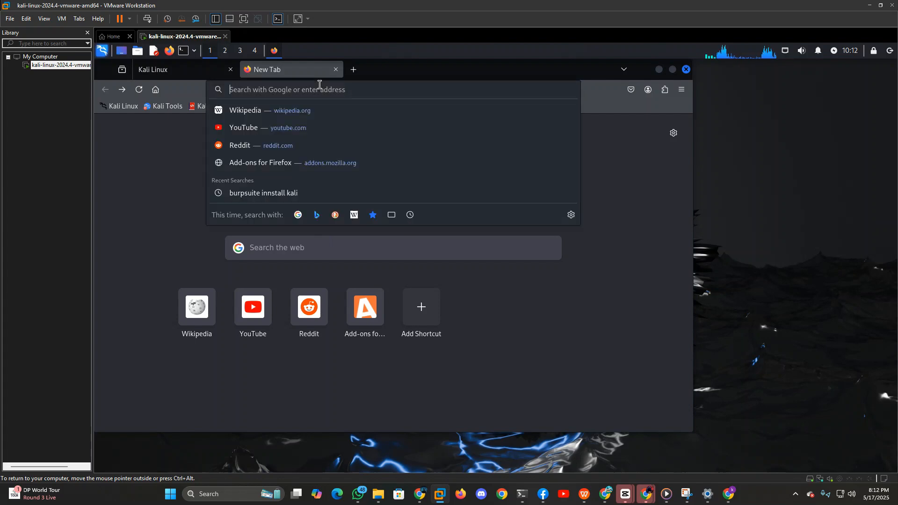
type("burp")
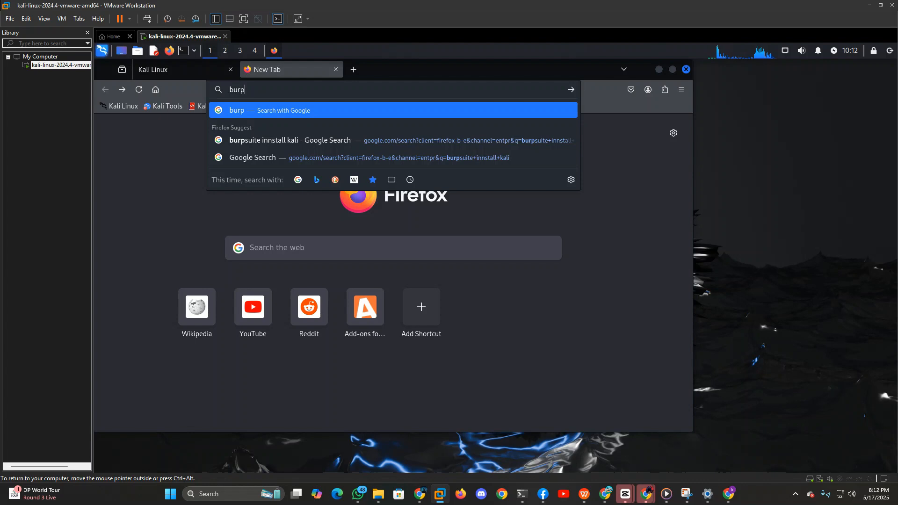
type("suite ")
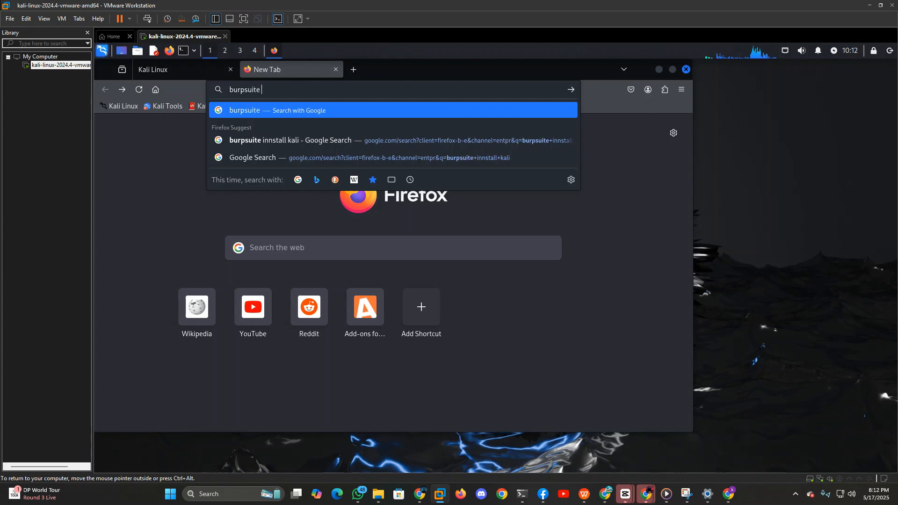
type("pro")
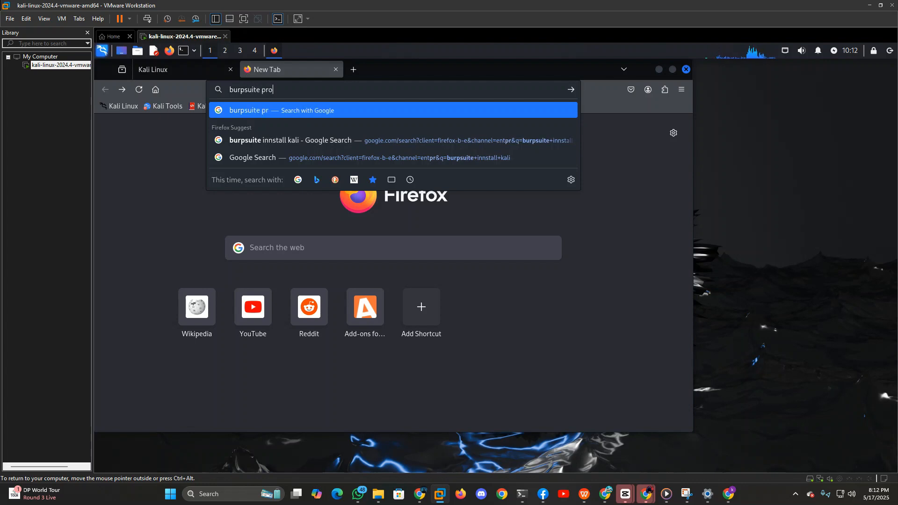
type("ffeo")
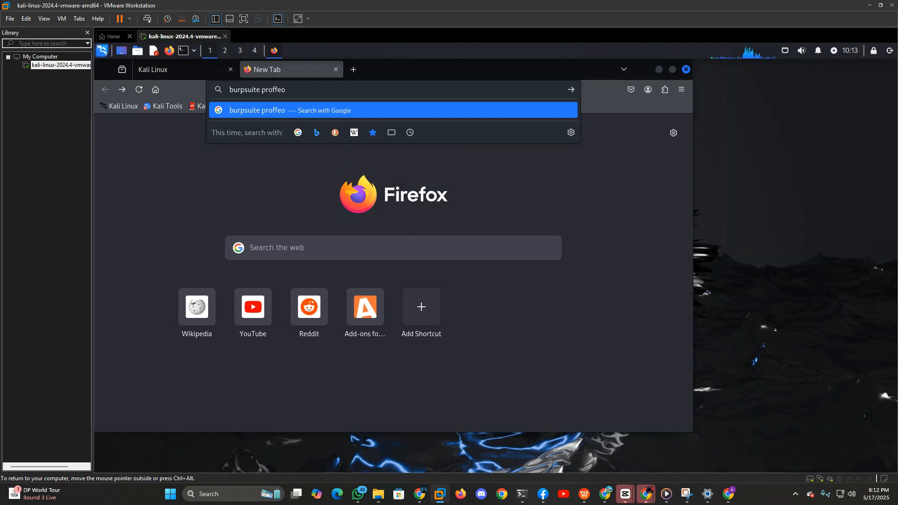
type("nall")
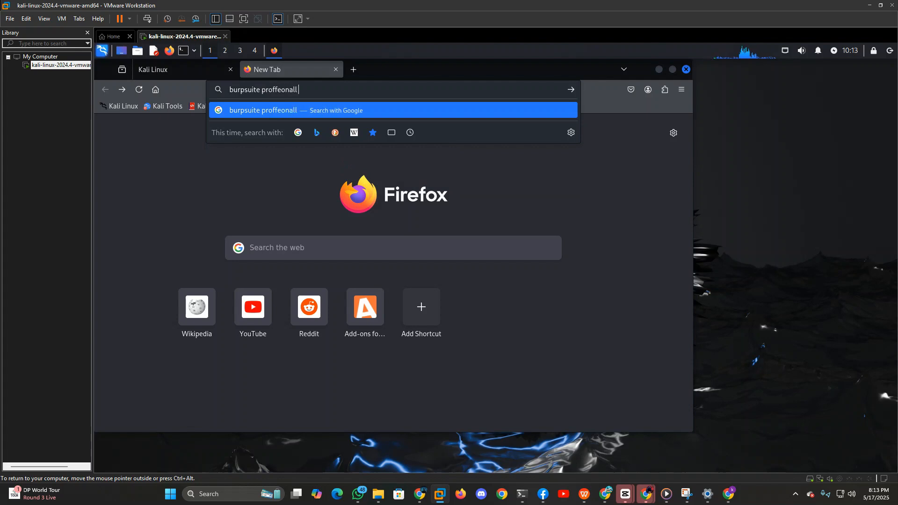
type(" g")
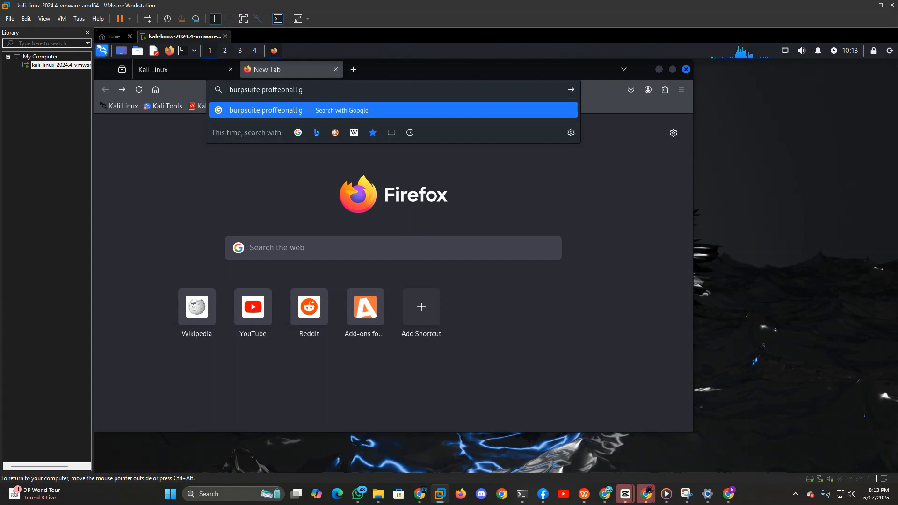
type("ithubb")
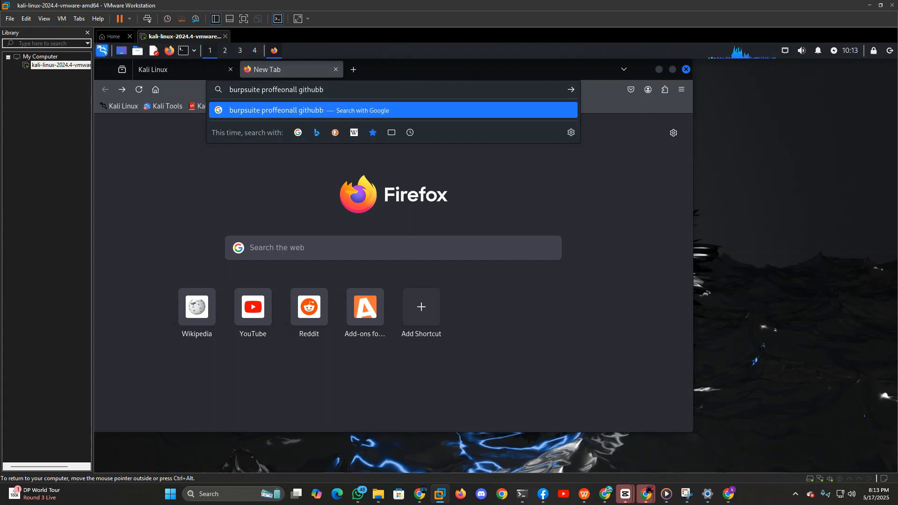
key("BackSpace")
key("BackSpace")
type("kali")
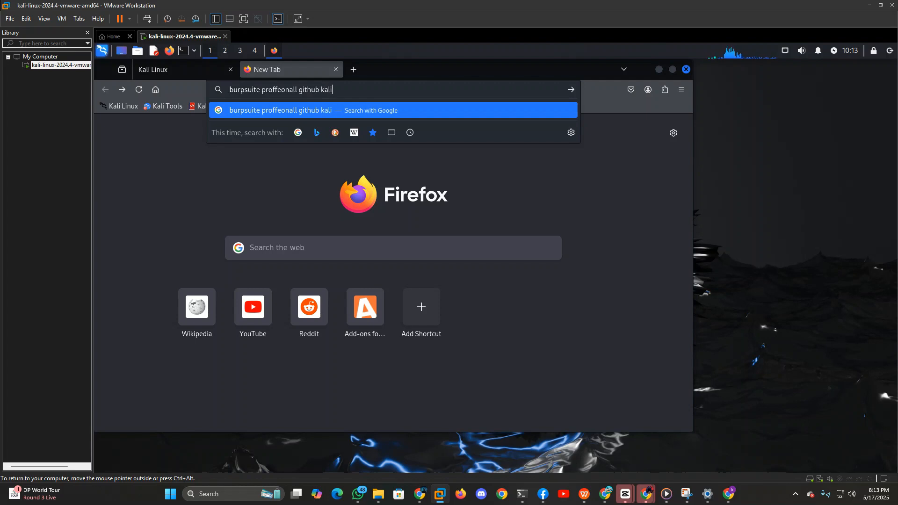
key("Return")
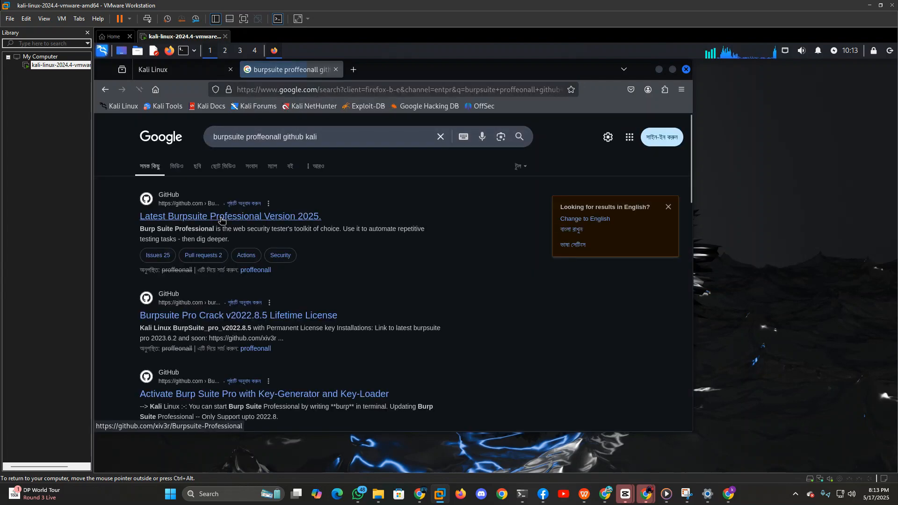
Open the xiv3r/Burpsuite-Professional GitHub repository from the results and go to the README's Linux Installation section.
left_click(220, 217)
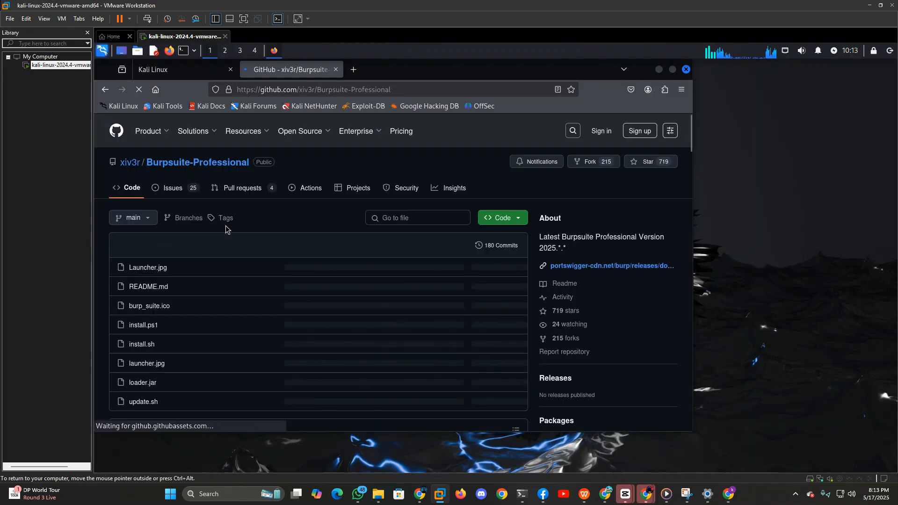
scroll(311, 288, "down", 15)
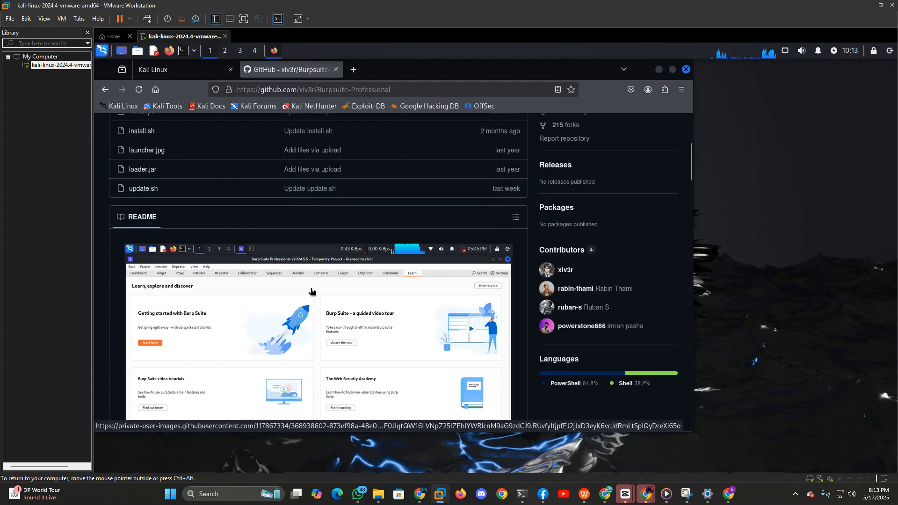
scroll(310, 293, "down", 3)
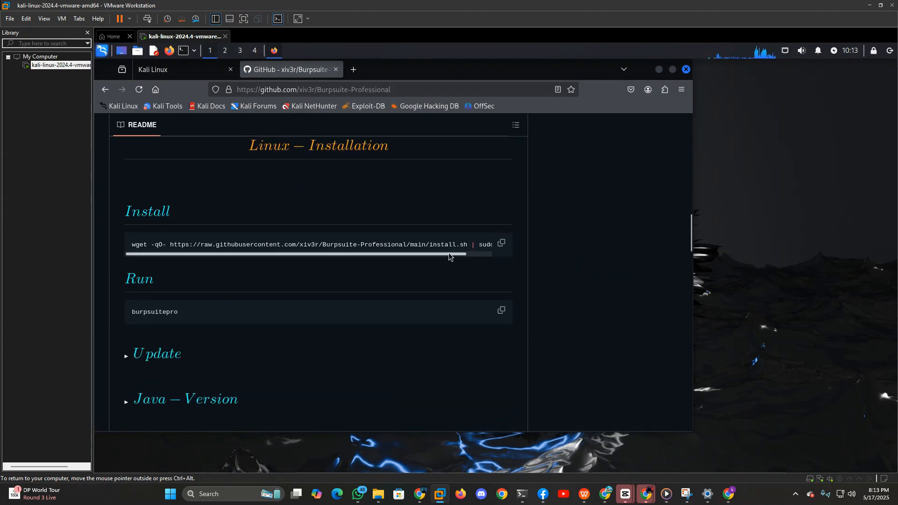
Examine the README's install, run, update and Java version commands for Linux, expanding the collapsed Update and Java-Version sections.
left_click_drag(453, 257, 501, 260)
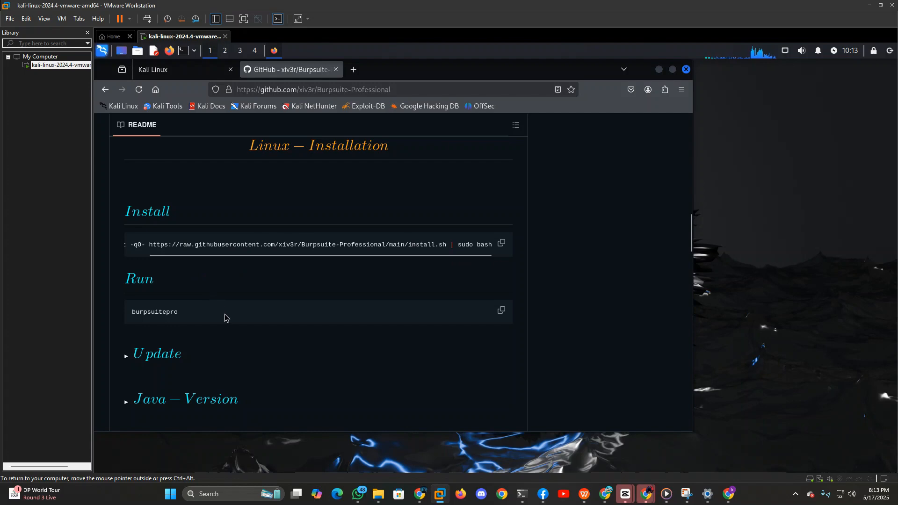
scroll(220, 309, "down", 3)
left_click(183, 244)
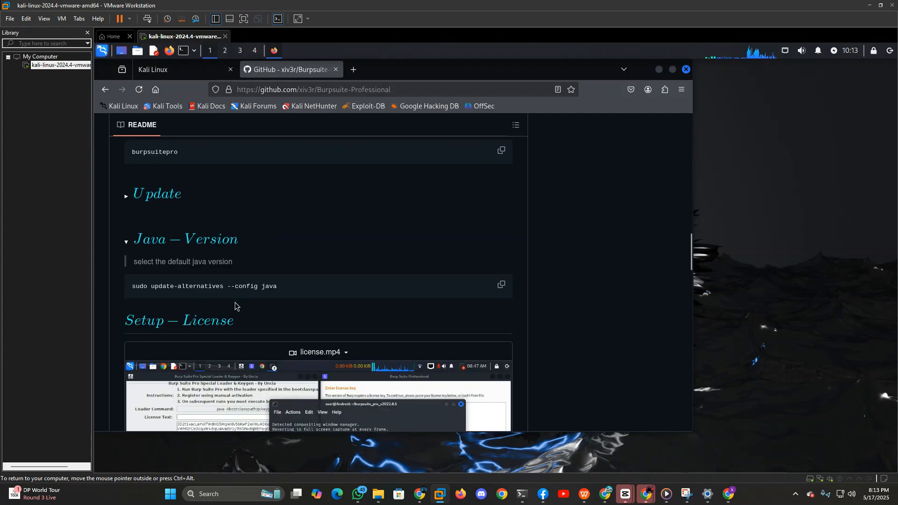
left_click(164, 204)
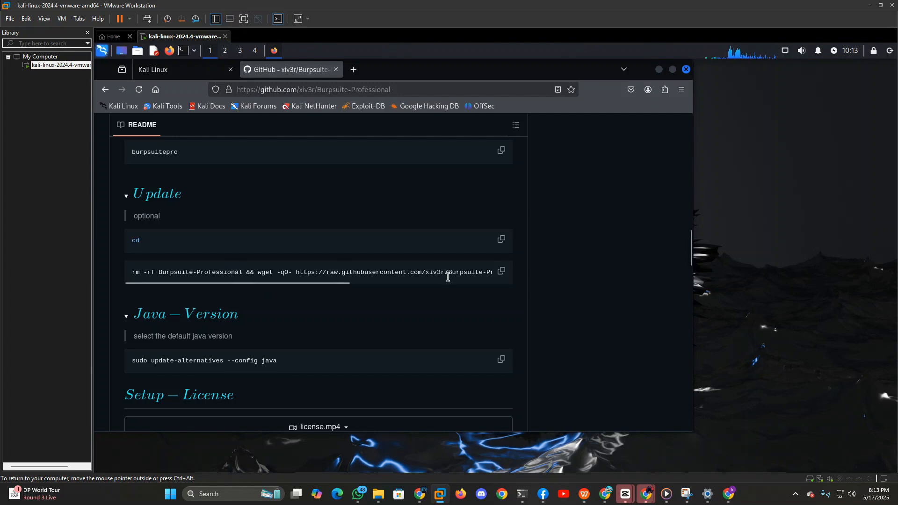
left_click_drag(335, 283, 269, 293)
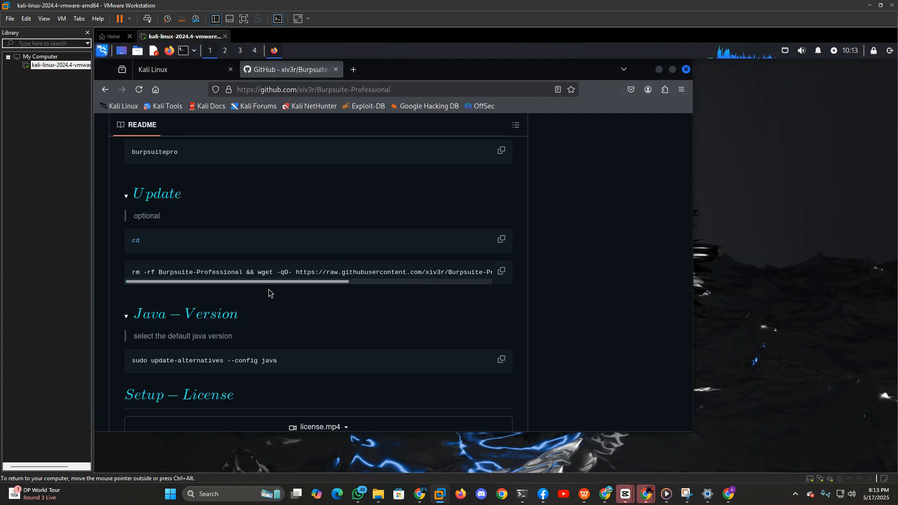
scroll(264, 276, "up", 3)
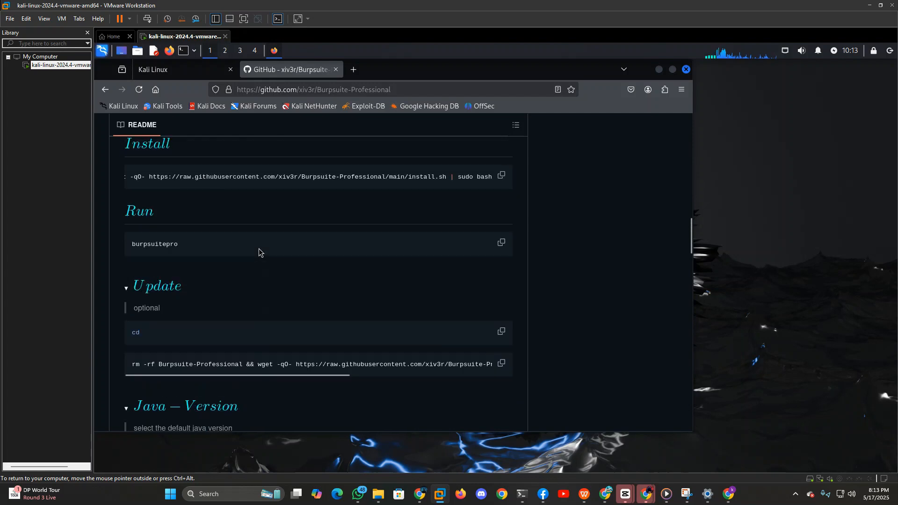
scroll(278, 307, "down", 3)
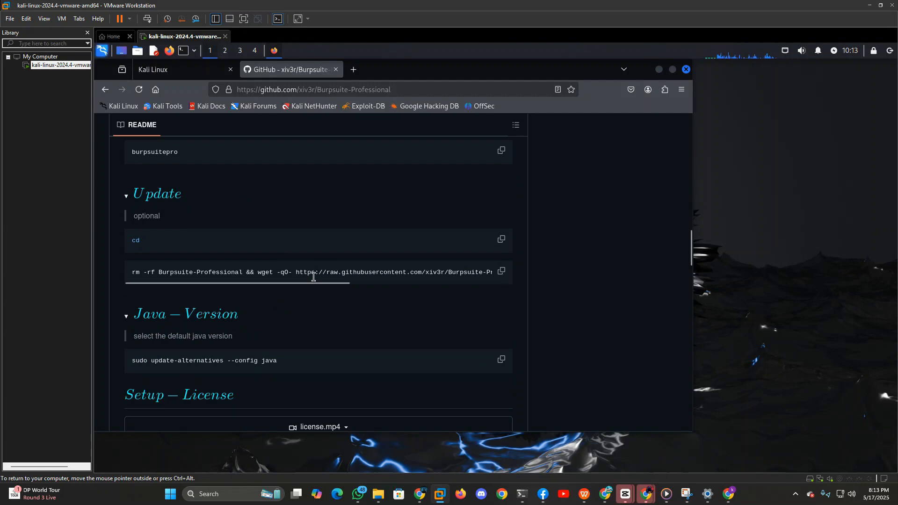
scroll(303, 253, "up", 6)
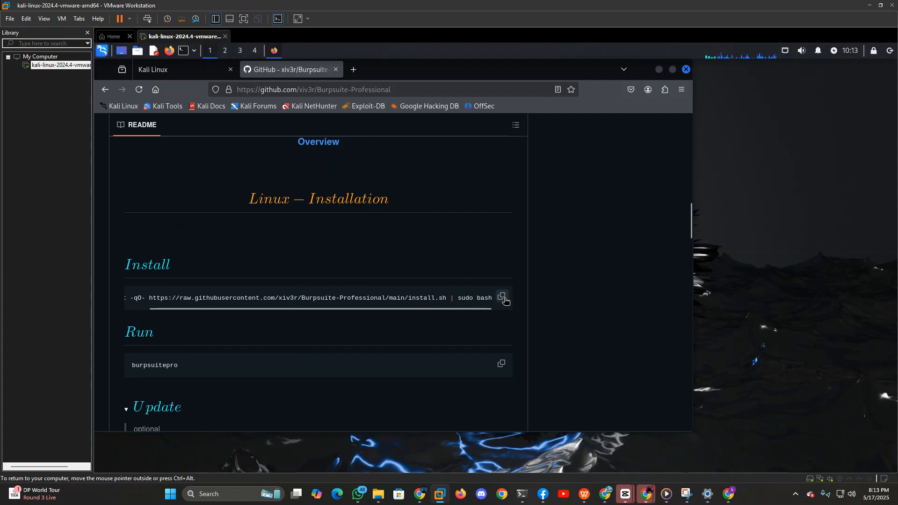
Copy the Linux install command from the README and open a terminal in the Desktop folder.
left_click(501, 297)
left_click(136, 50)
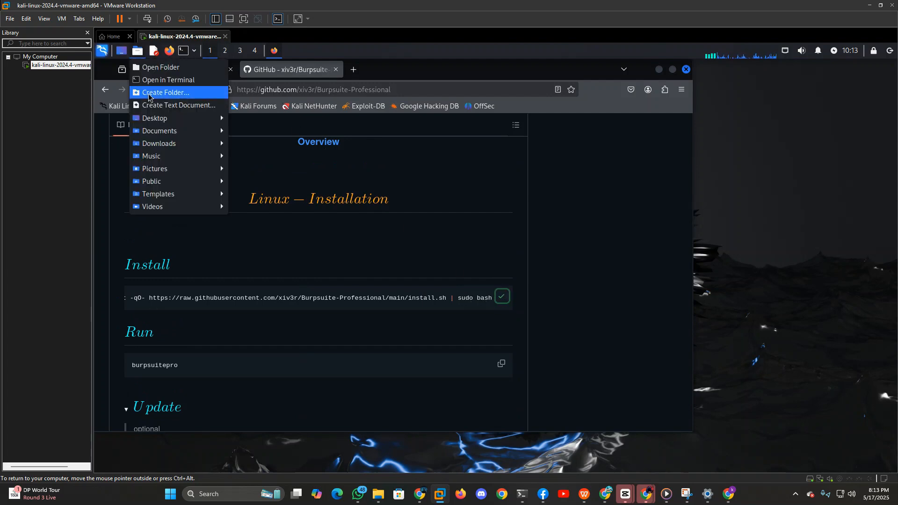
mouse_move(163, 122)
left_click(251, 131)
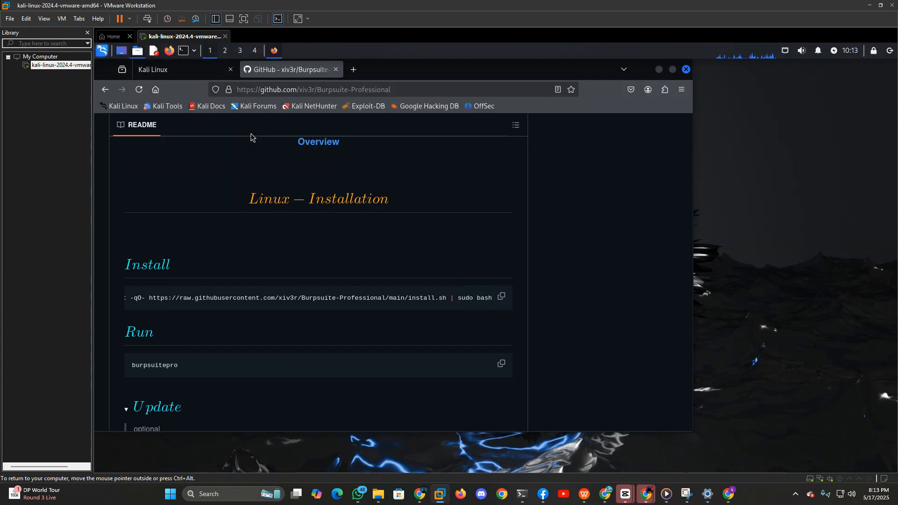
Switch to the root user with sudo su, entering the account password.
type("ss")
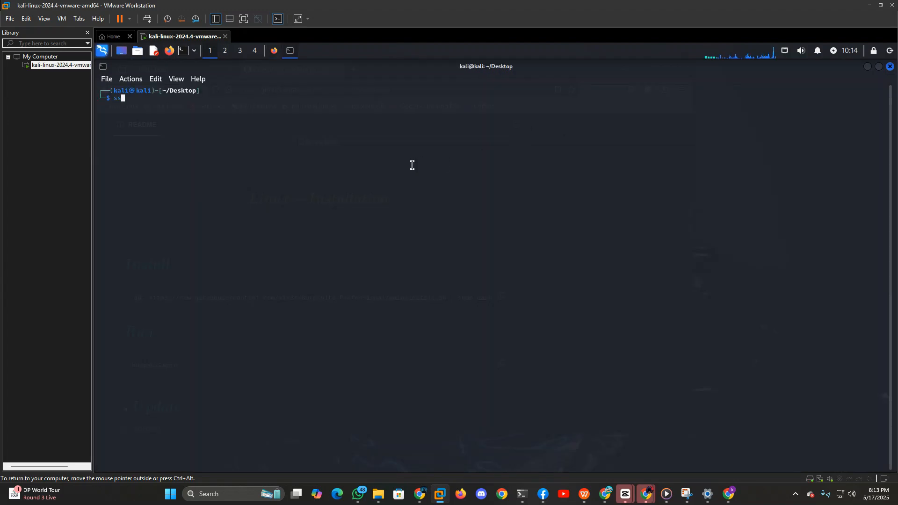
key("BackSpace")
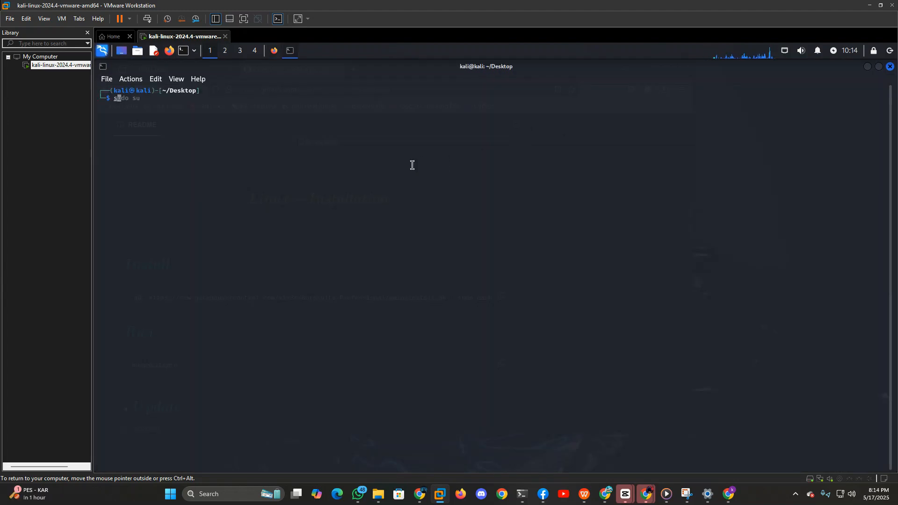
key("Right")
key("Return")
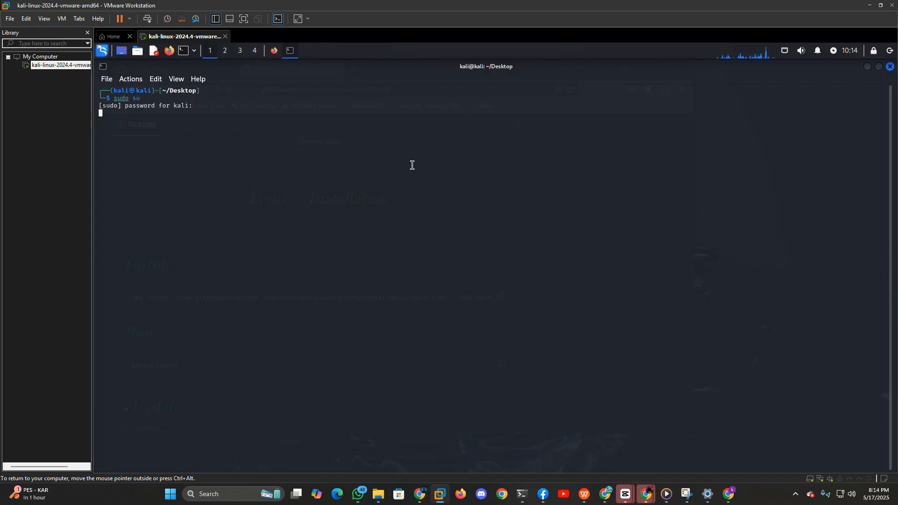
type("kal")
key("Return")
type("kali")
key("Return")
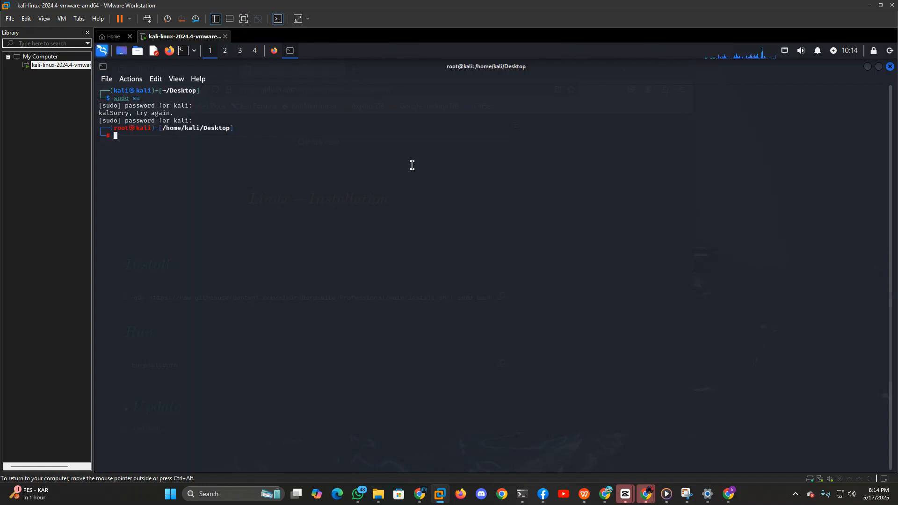
right_click(412, 165)
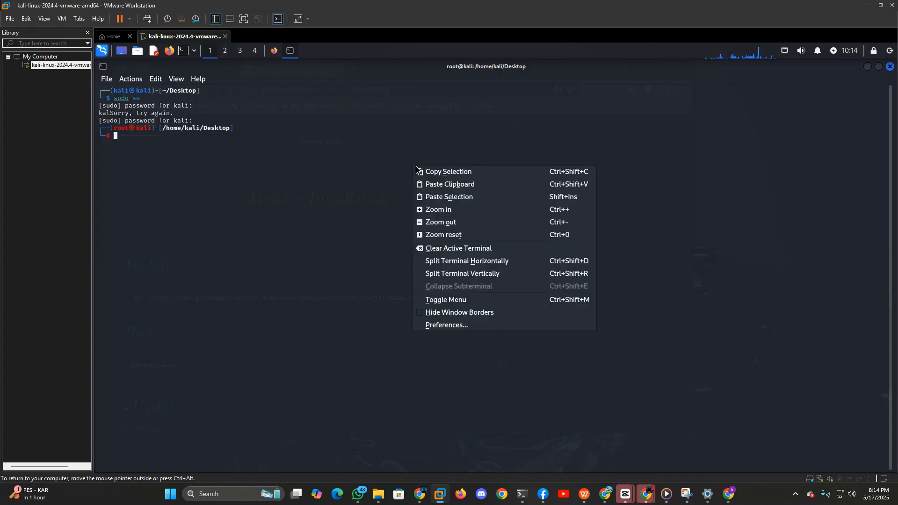
left_click(445, 178)
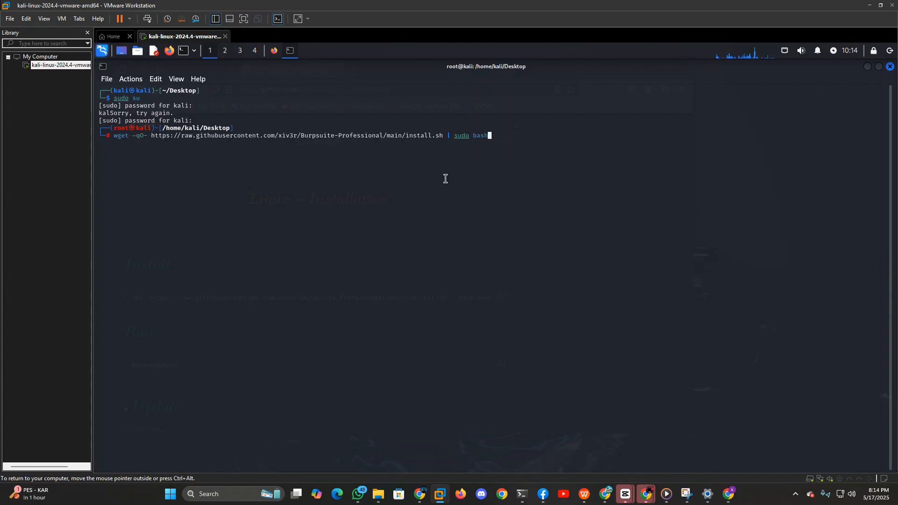
key("Return")
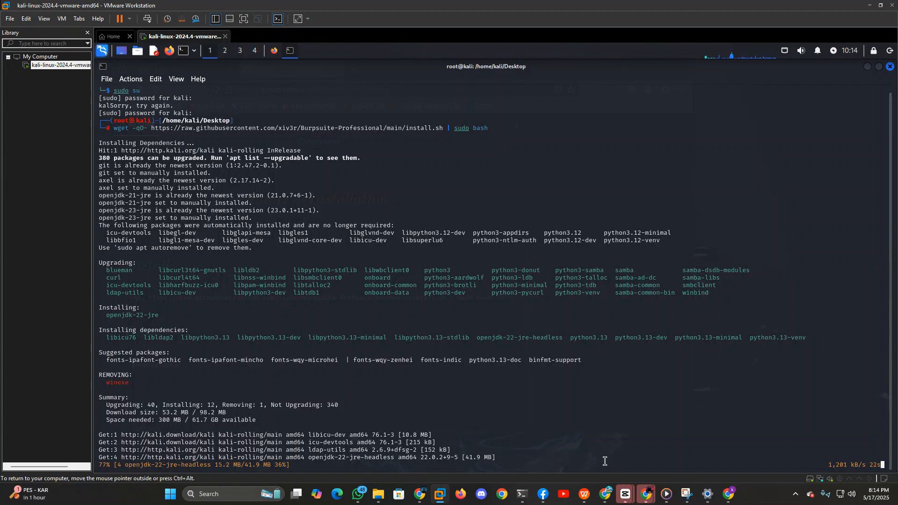
mouse_move(606, 495)
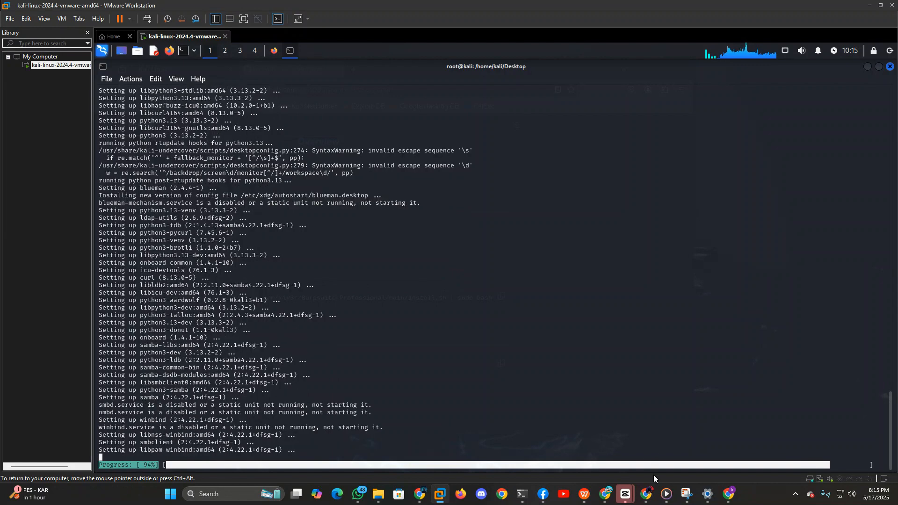
mouse_move(649, 491)
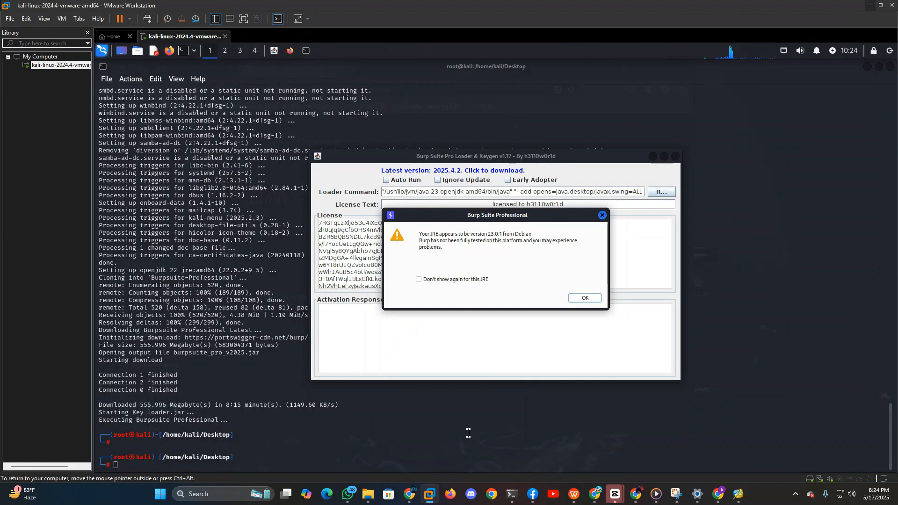
left_click(215, 367)
scroll(215, 367, "up", 1)
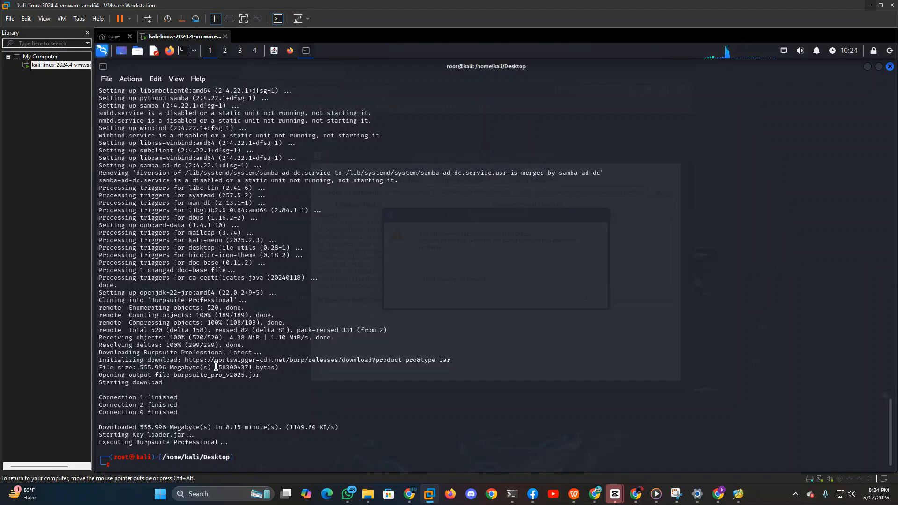
scroll(215, 367, "up", 3)
key("Return")
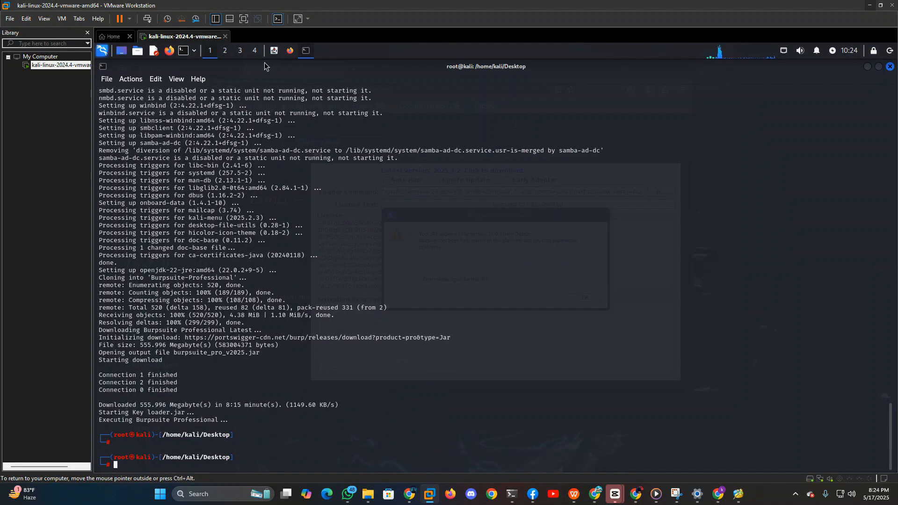
Copy the burpsuitepro run command from the GitHub README, execute it in the root terminal, and dismiss the JRE version warning.
left_click(291, 53)
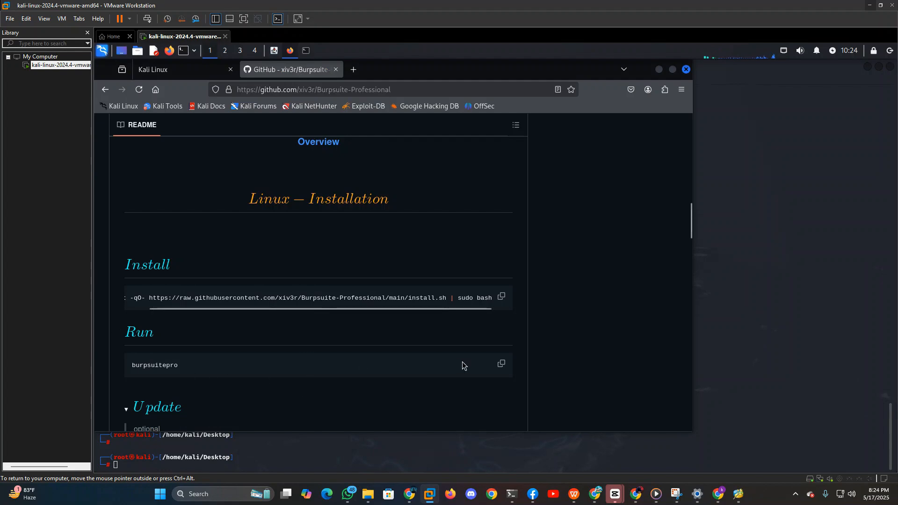
left_click(501, 364)
left_click(305, 52)
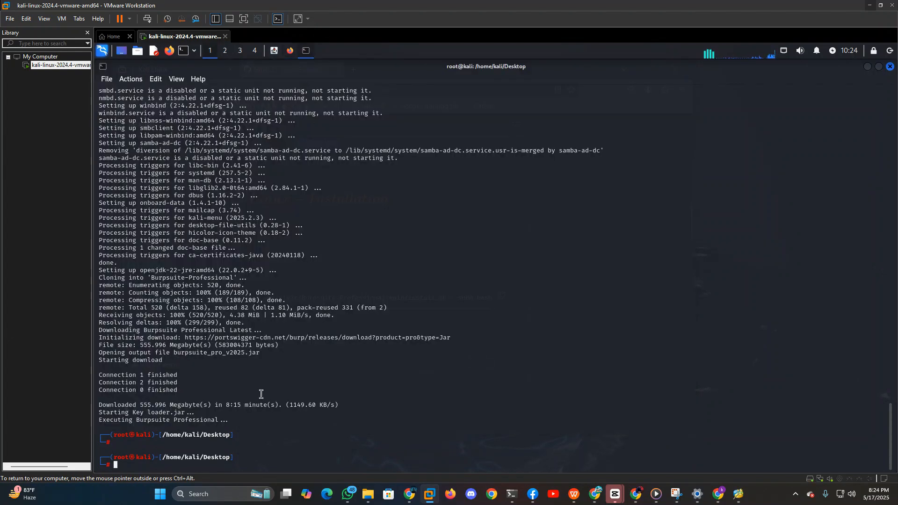
right_click(256, 425)
left_click(302, 282)
key("Return")
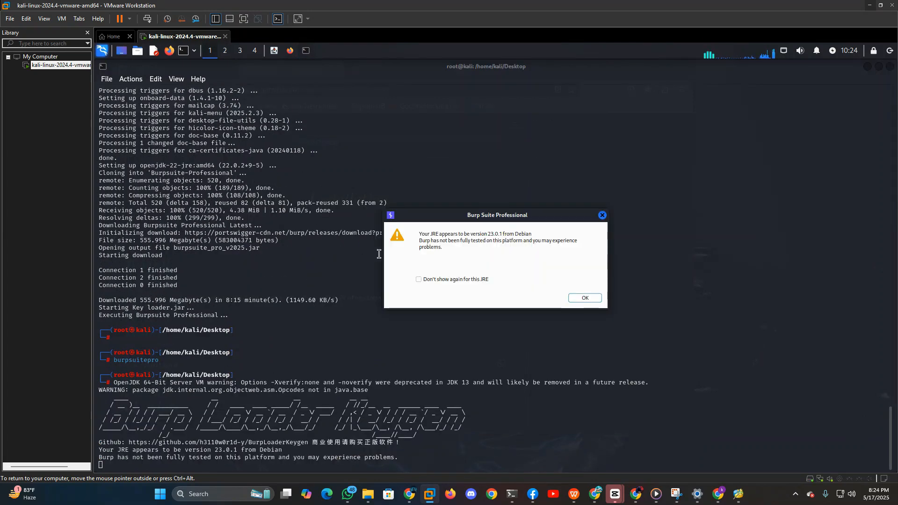
left_click(578, 299)
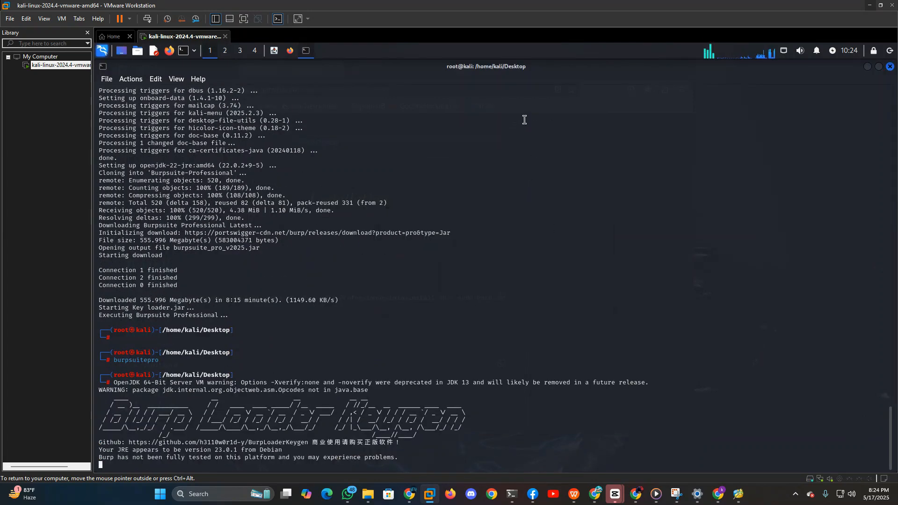
Bring the Burp Suite Pro Loader & Keygen window forward and minimize the terminal and browser windows.
left_click(276, 51)
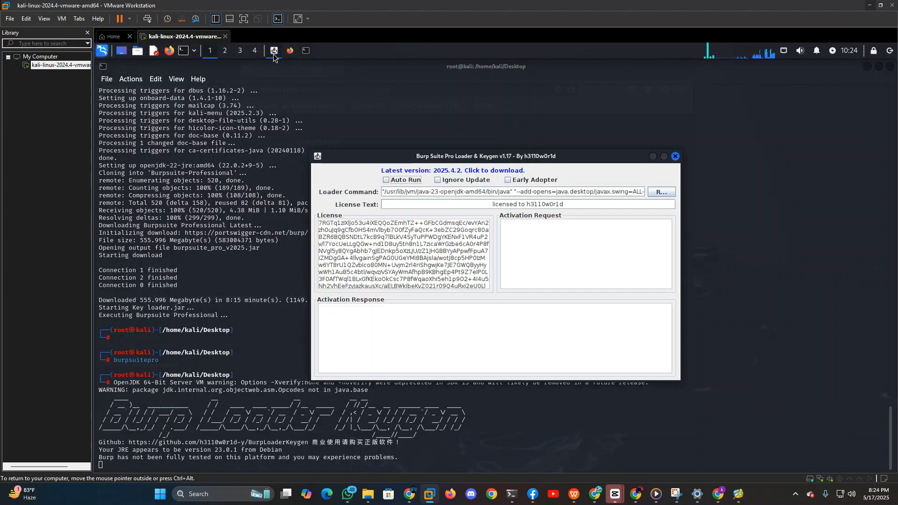
left_click(863, 66)
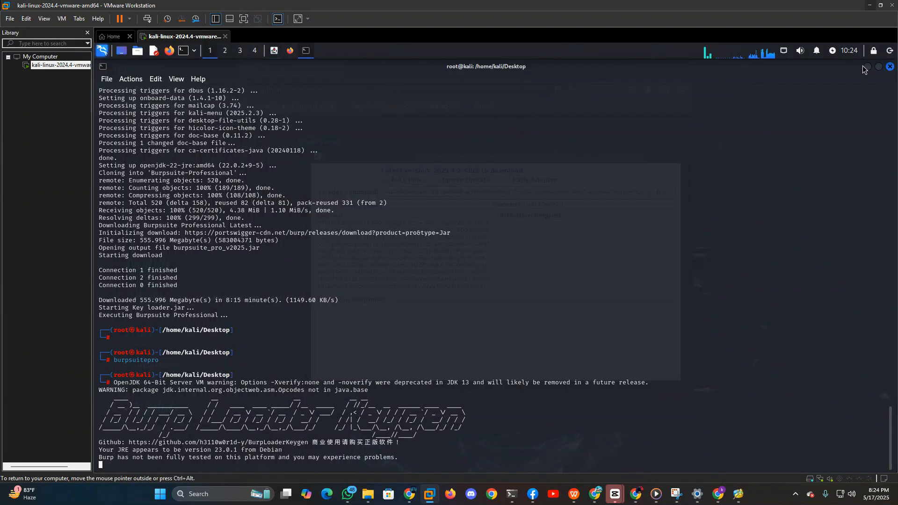
left_click(865, 68)
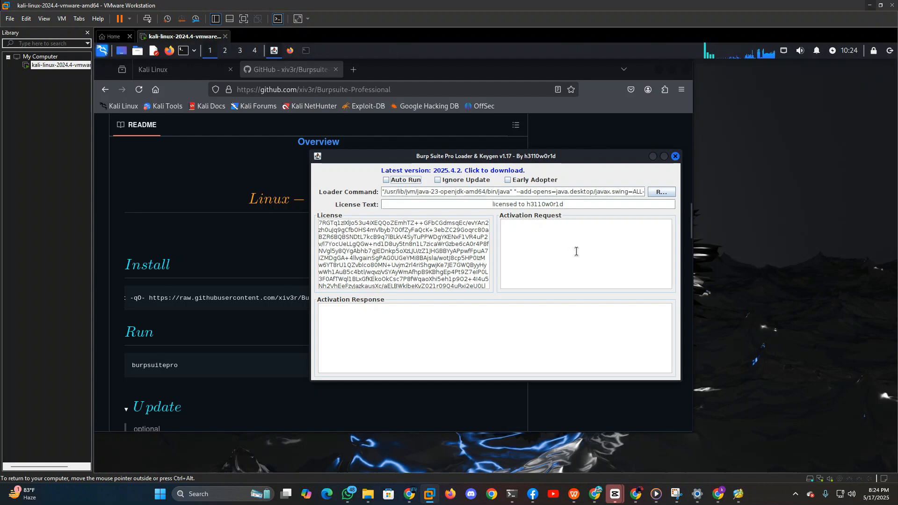
left_click(660, 70)
Continue Burp Suite's startup to the license key dialog and arrange it side by side with the loader window.
left_click(571, 349)
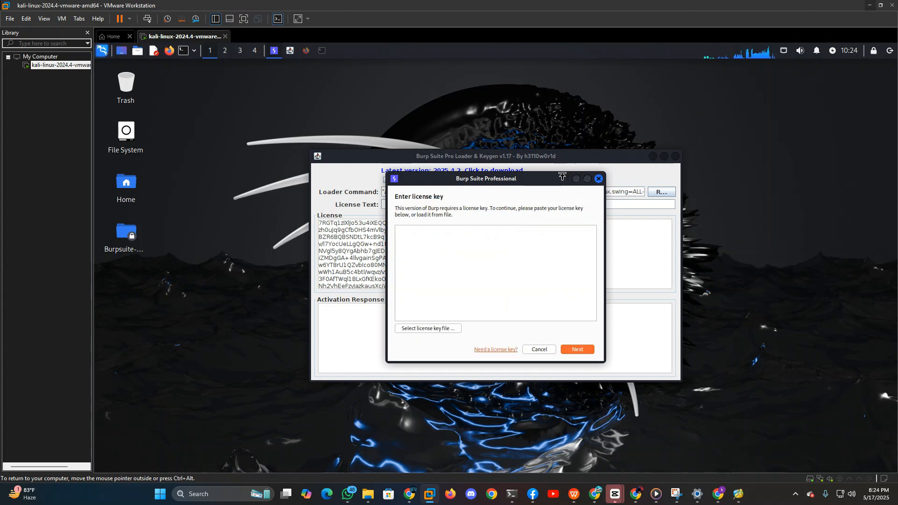
left_click_drag(529, 179, 273, 163)
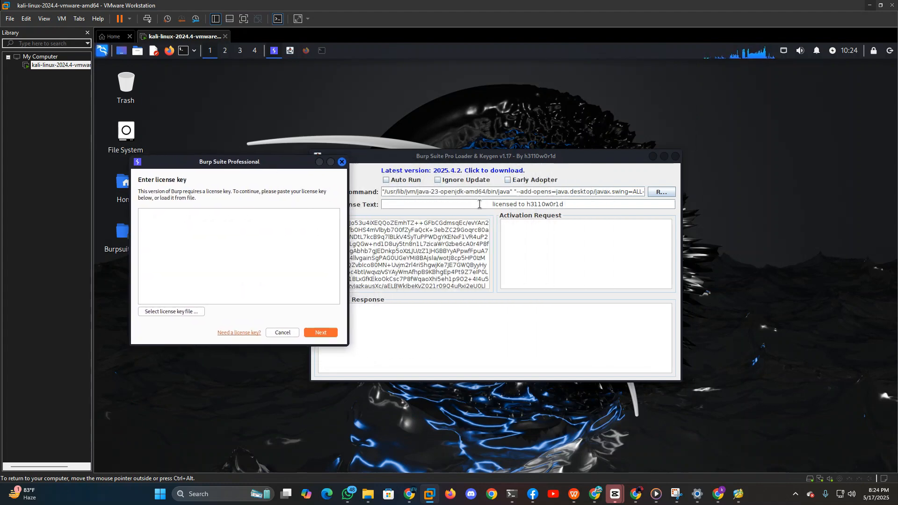
left_click_drag(549, 157, 652, 164)
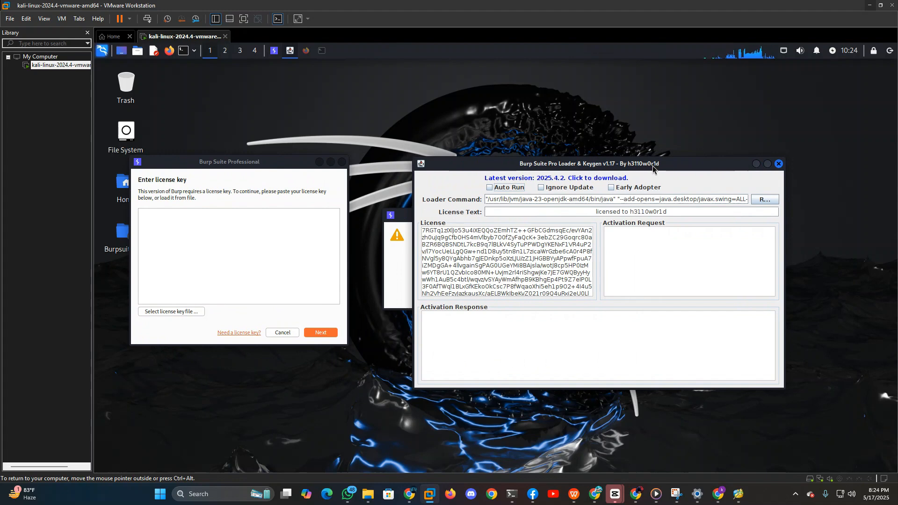
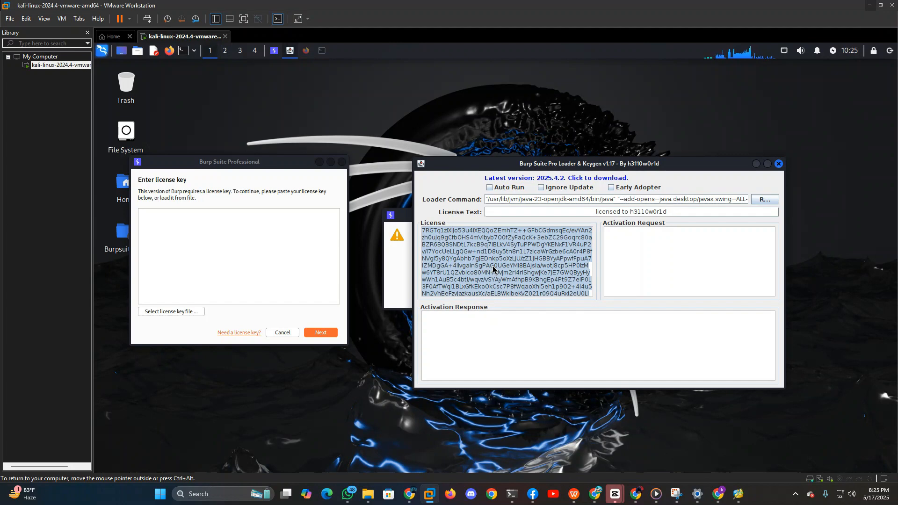
Paste the license key copied from the loader into Burp Suite's license key field, submit it, and choose manual activation.
left_click(299, 249)
key("ctrl+v")
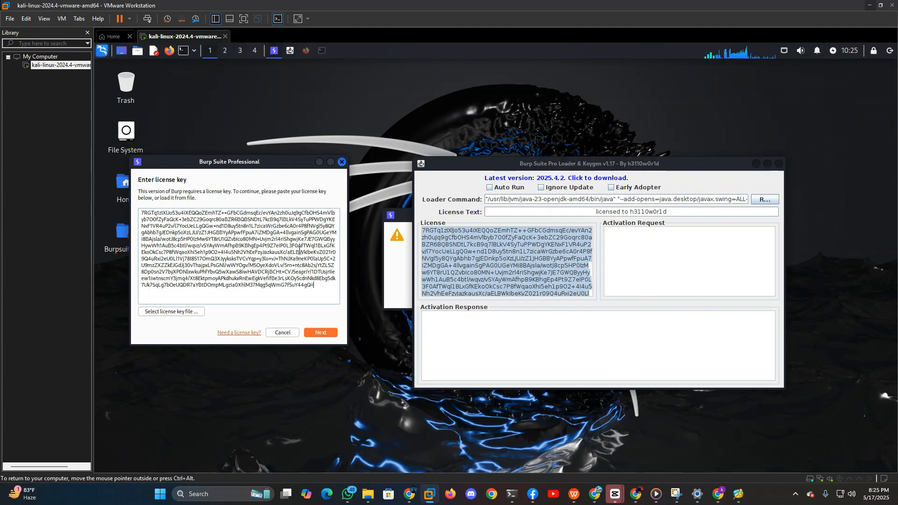
left_click(328, 333)
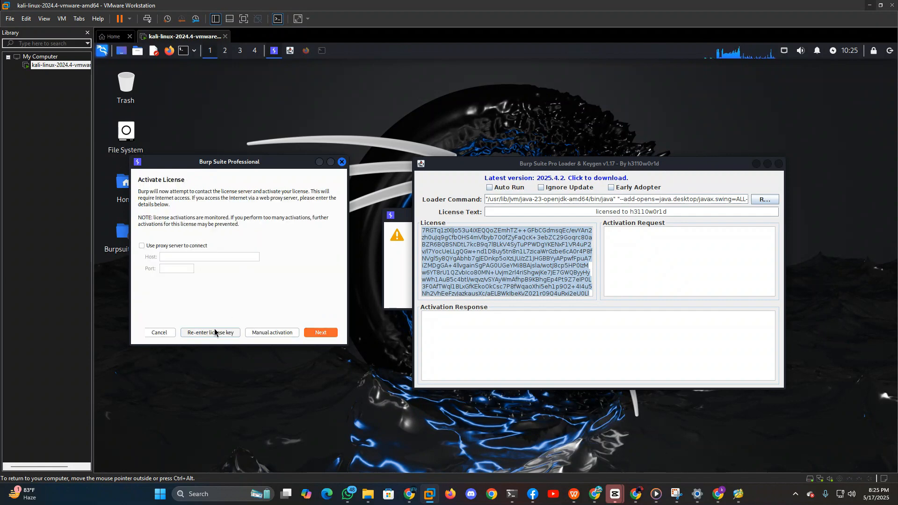
left_click(276, 336)
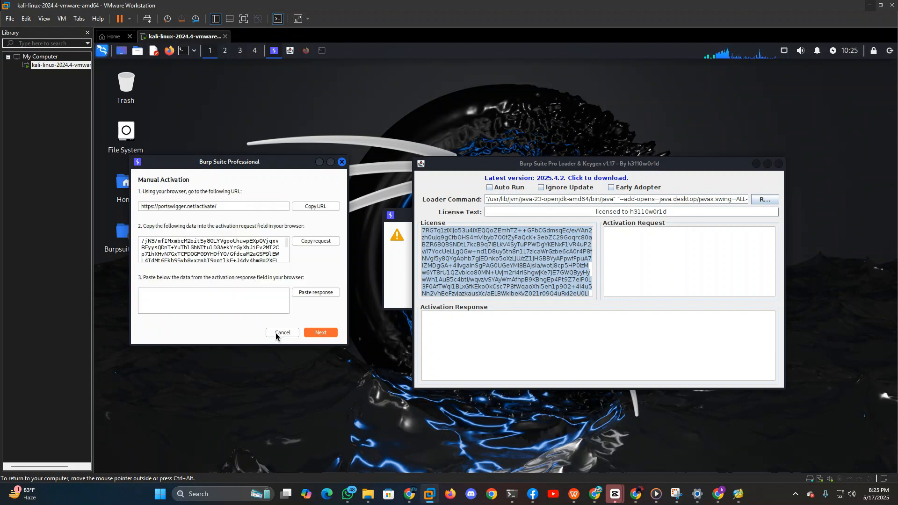
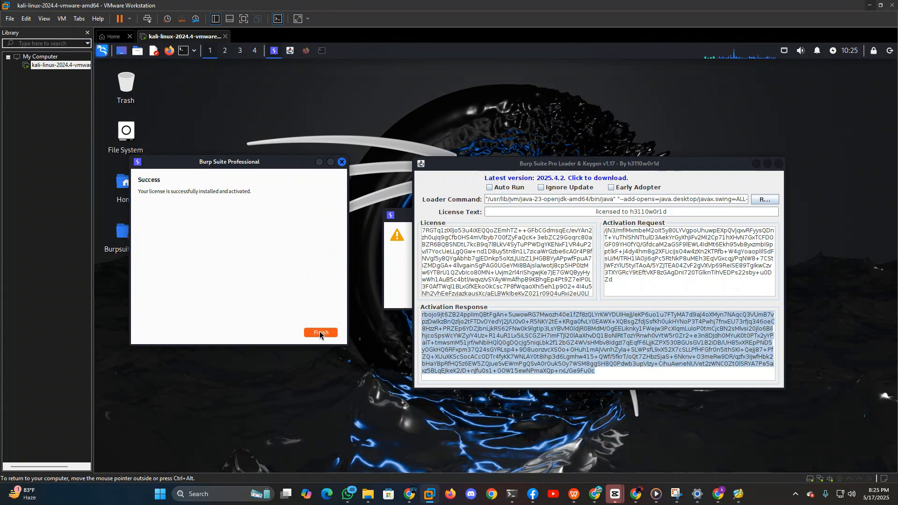
Finish the license activation wizard and start a temporary in-memory project, ending in the Proxy tool.
left_click(321, 333)
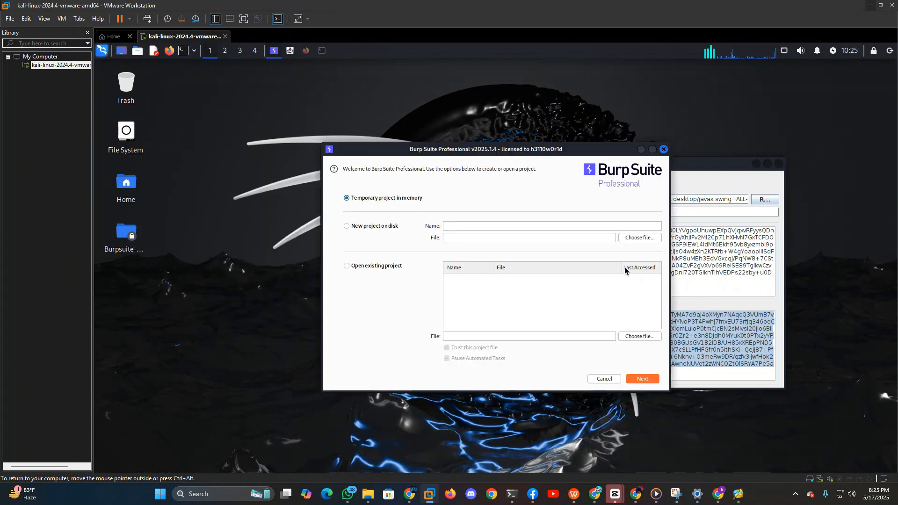
left_click(636, 379)
left_click(638, 379)
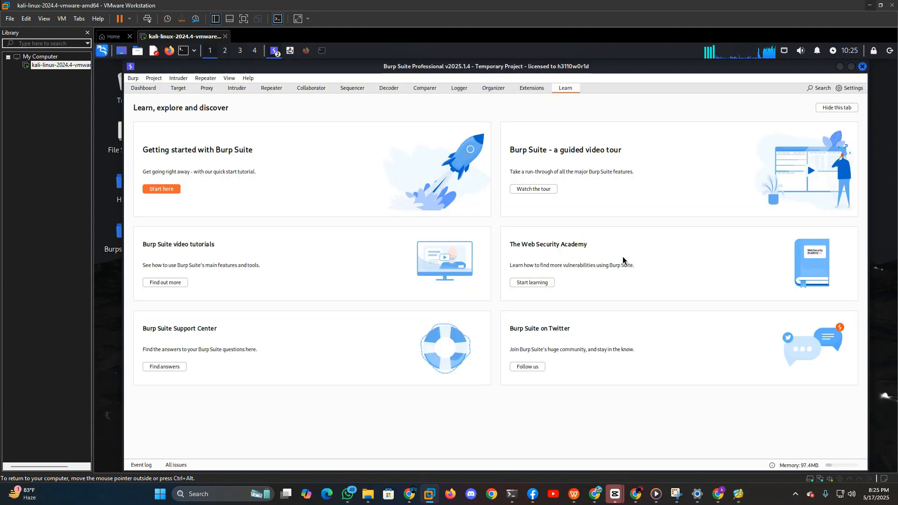
left_click(206, 89)
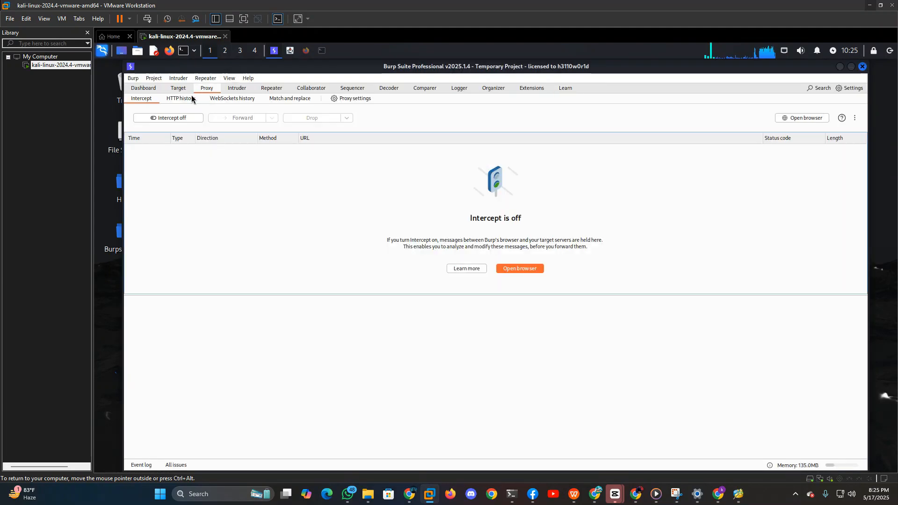
Switch to Firefox, maximize its window and search the web for "proxxyfoxy" in a new tab.
left_click(305, 53)
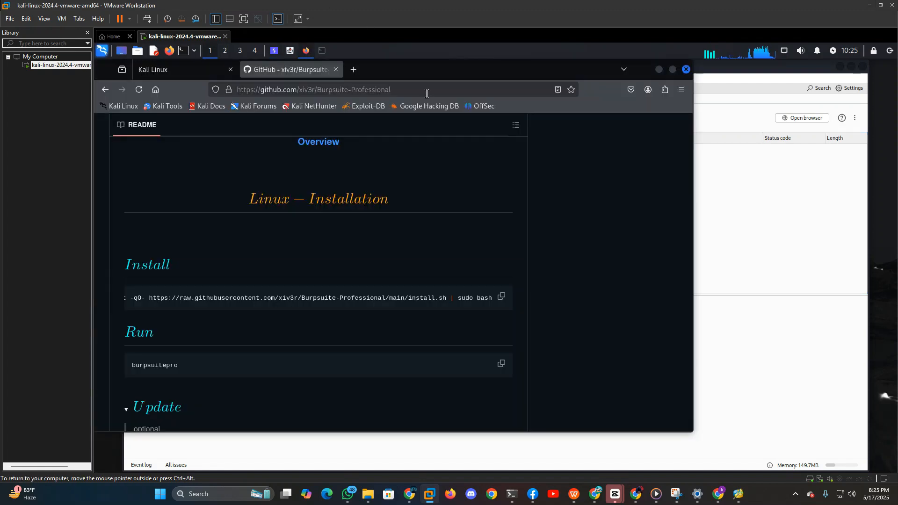
left_click(672, 69)
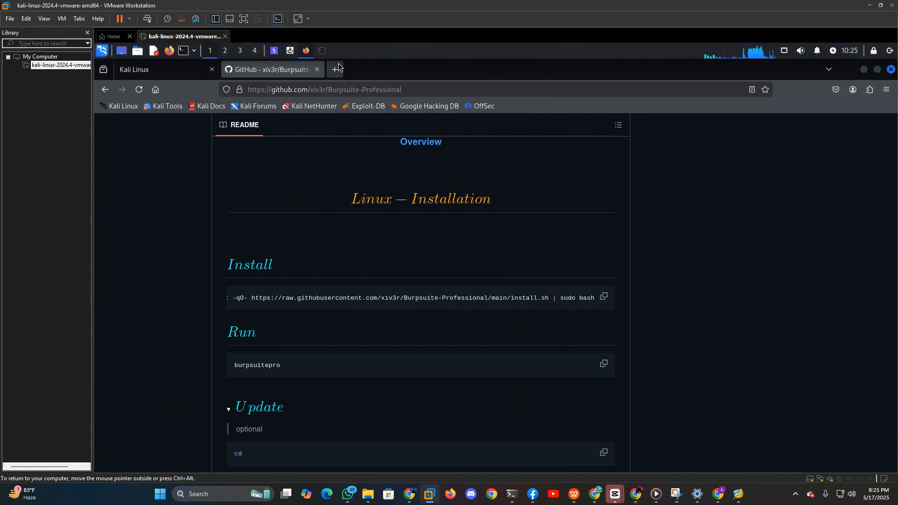
left_click(335, 68)
left_click(601, 89)
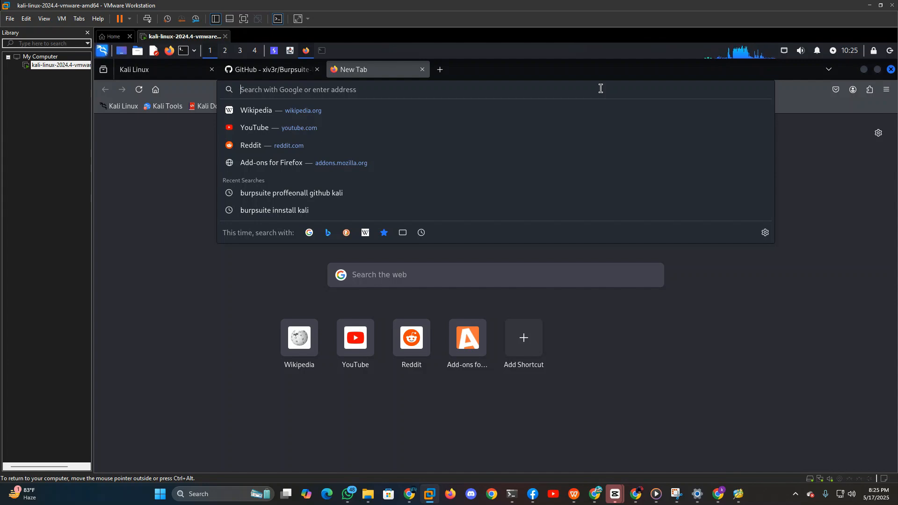
type("p")
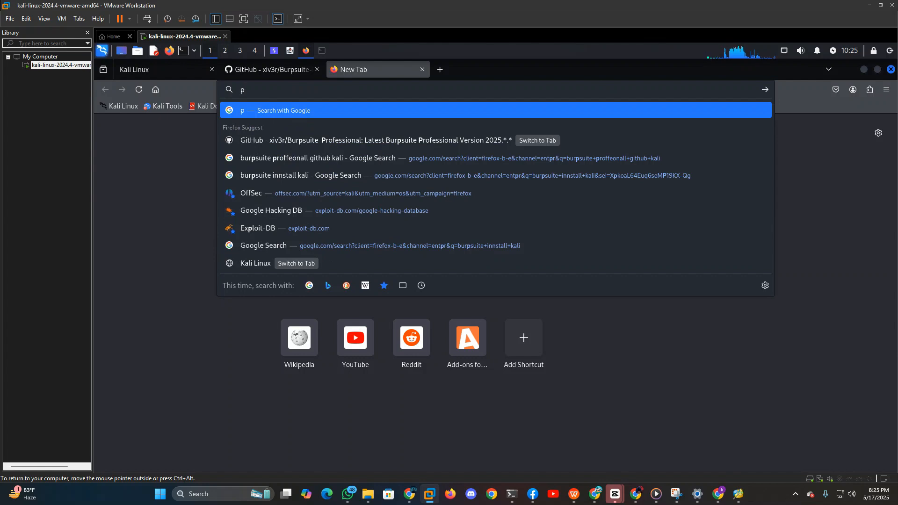
type("rox")
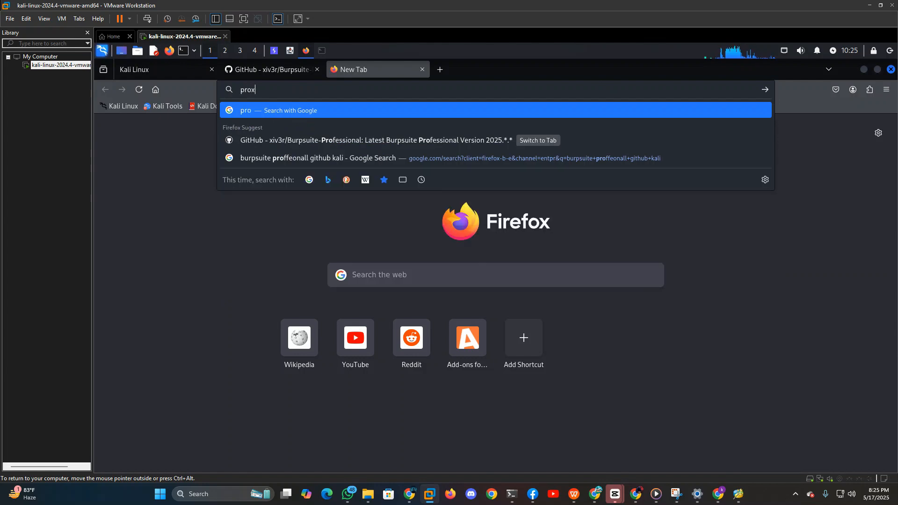
type("xy")
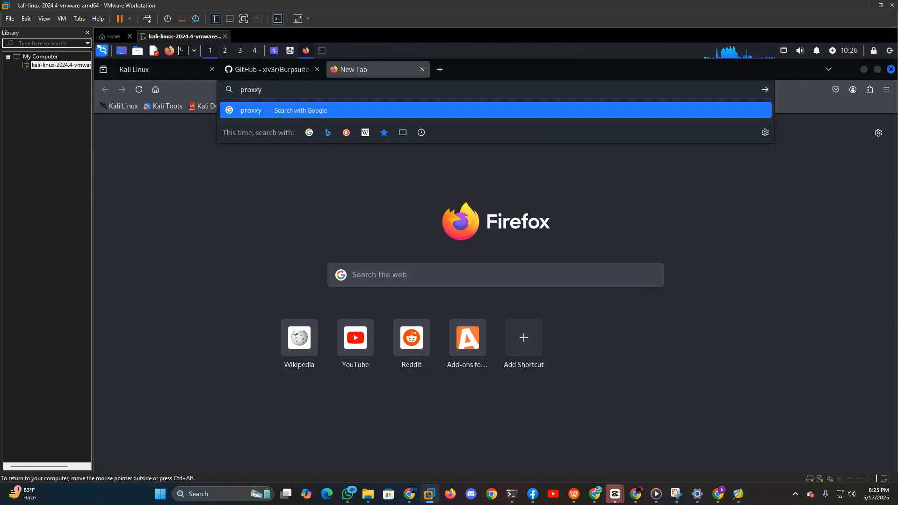
type("foxy")
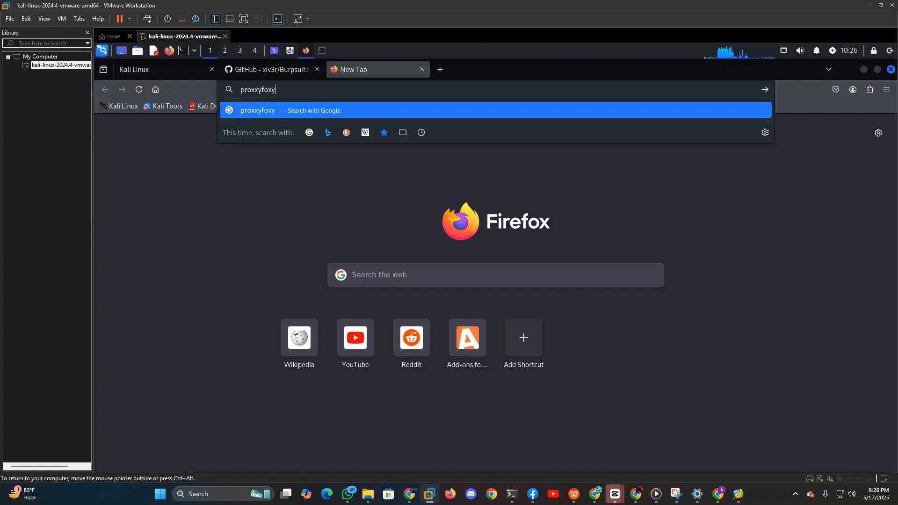
key("Return")
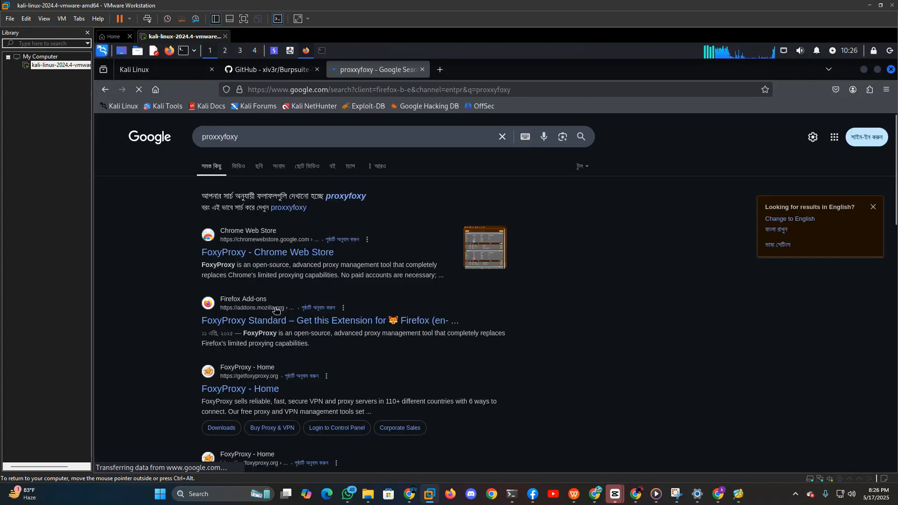
Install the FoxyProxy Standard extension from Firefox Add-ons and allow it to run in private windows.
left_click(275, 321)
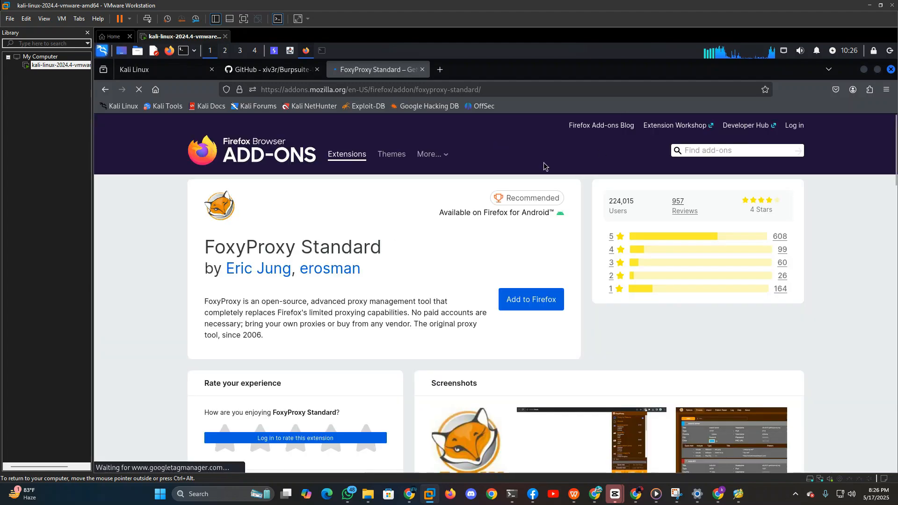
left_click(542, 301)
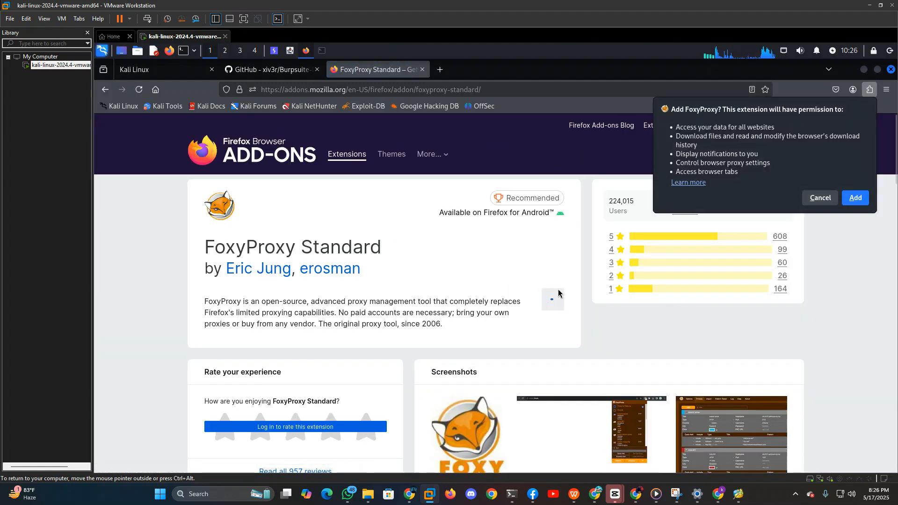
left_click(860, 200)
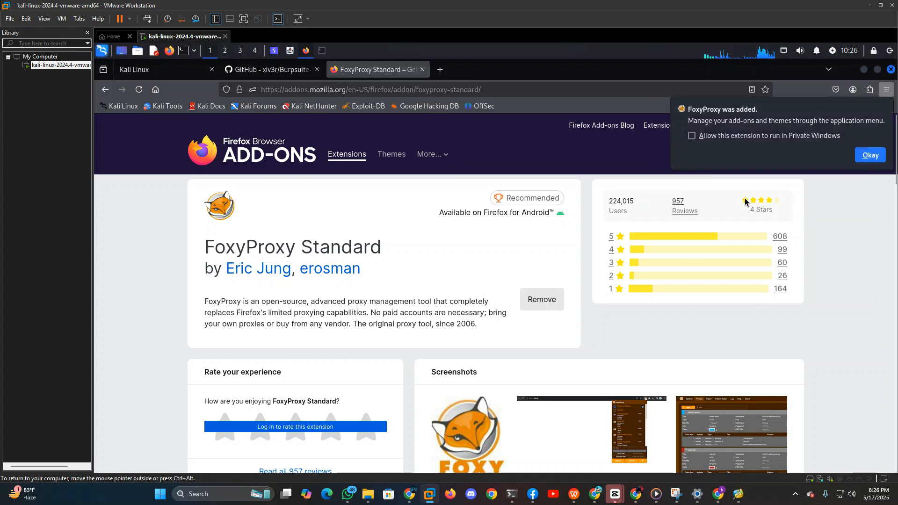
left_click(815, 136)
left_click(883, 154)
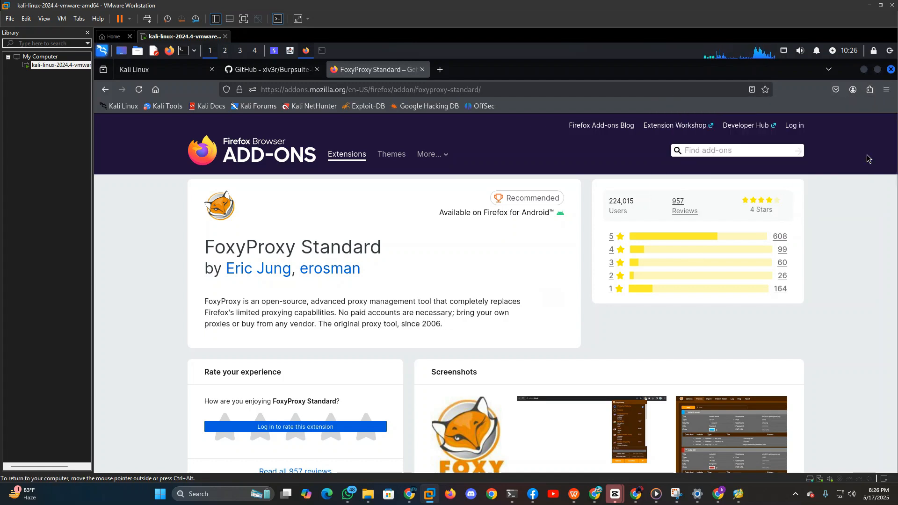
Pin the FoxyProxy extension to the browser toolbar.
left_click(887, 90)
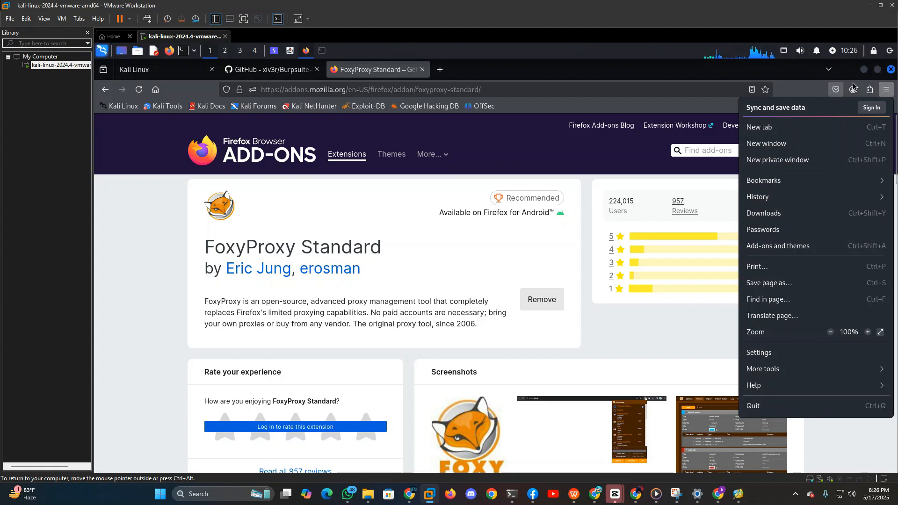
left_click(869, 90)
left_click(863, 140)
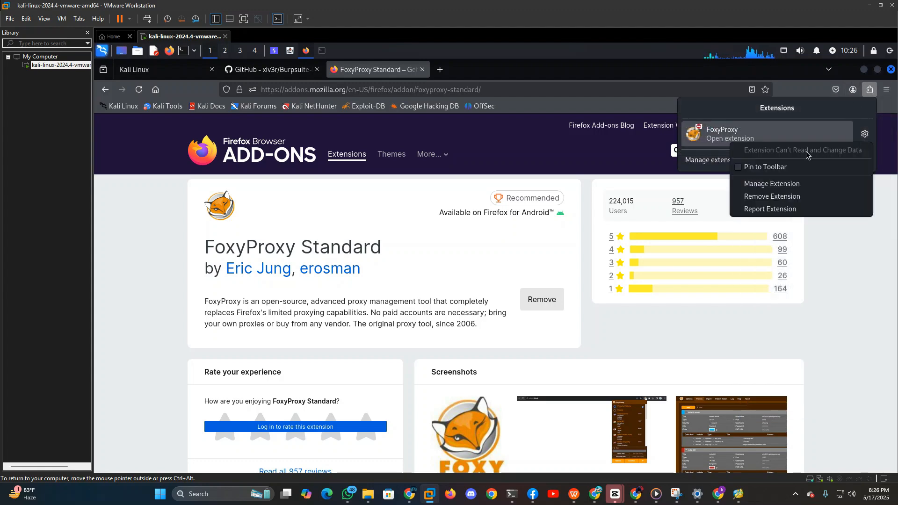
left_click(751, 167)
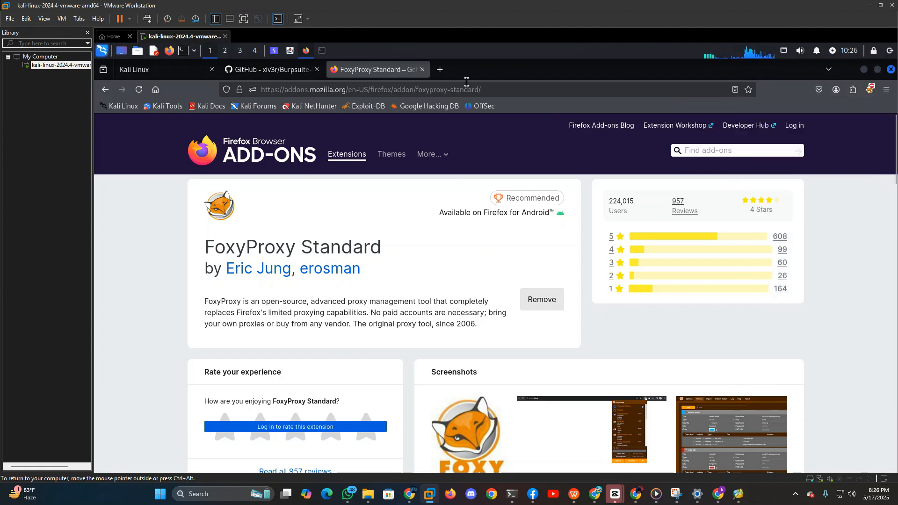
Switch to Burp Suite and look through the Proxy histories, Target site map, Dashboard and Intruder views.
left_click(273, 52)
left_click(223, 98)
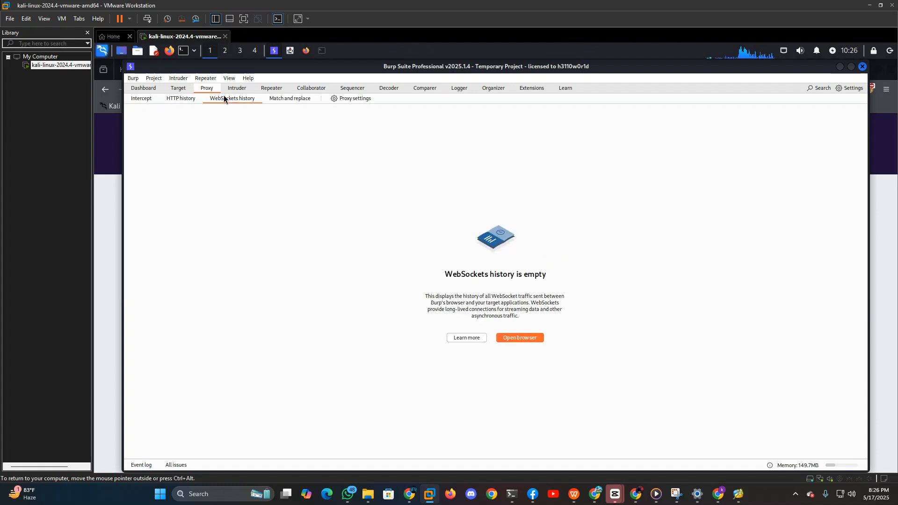
left_click(140, 100)
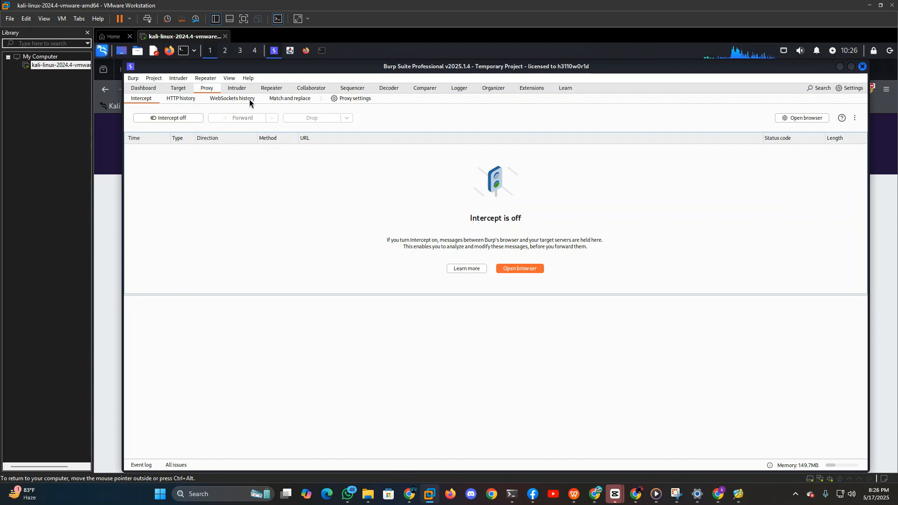
left_click(236, 99)
left_click(184, 98)
left_click(176, 88)
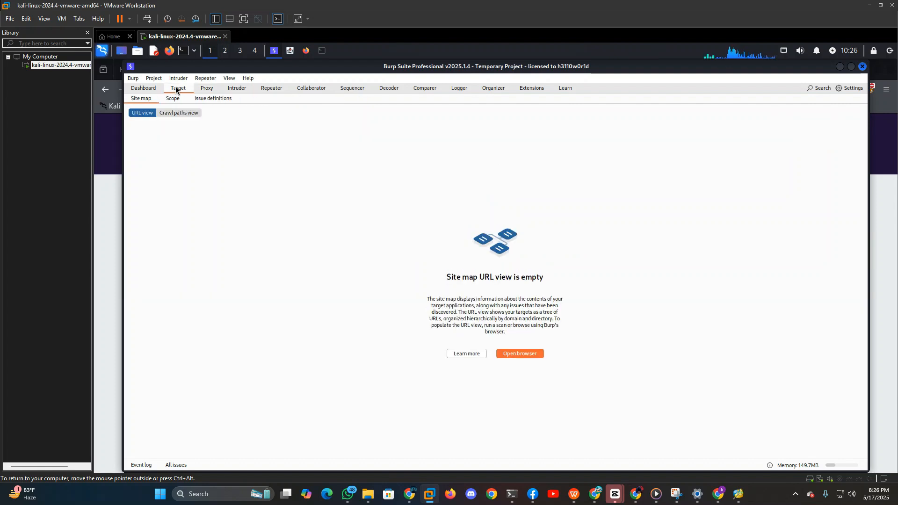
left_click(149, 90)
left_click(237, 88)
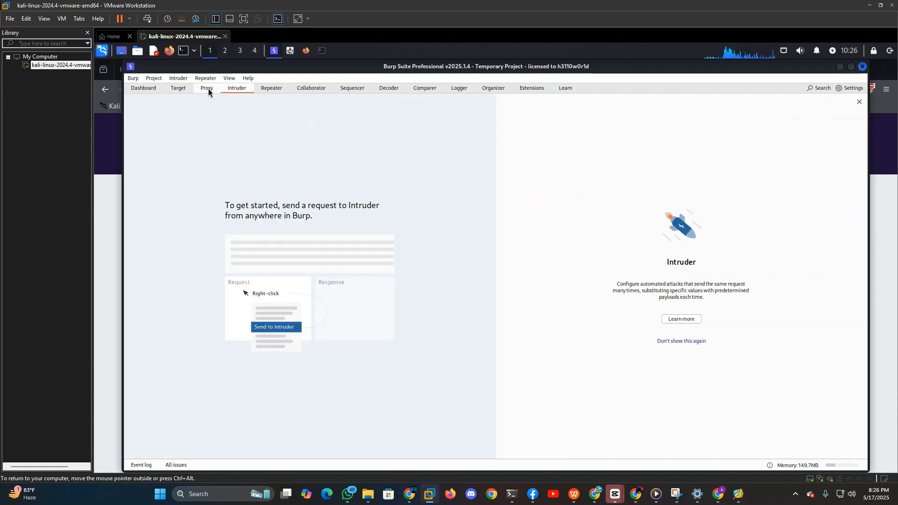
left_click(208, 90)
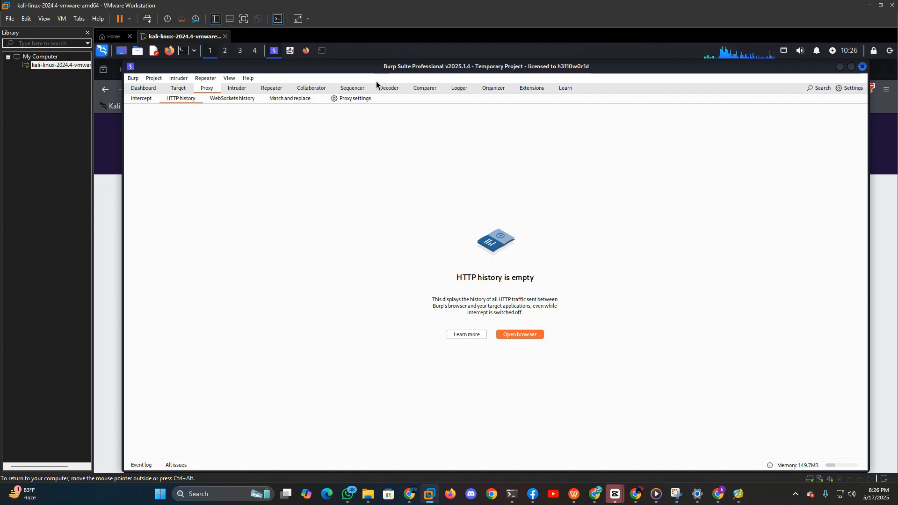
Open the proxy settings and start exporting Burp's CA certificate in DER format.
left_click(355, 98)
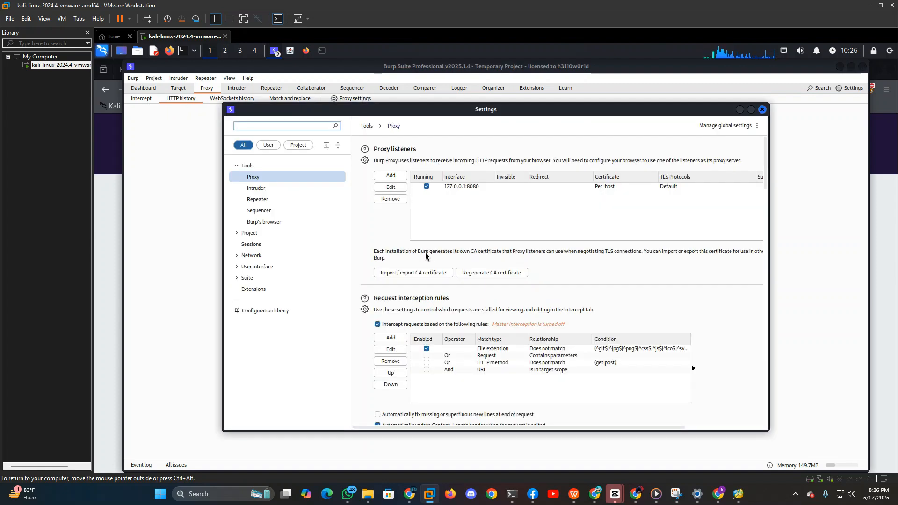
left_click(430, 273)
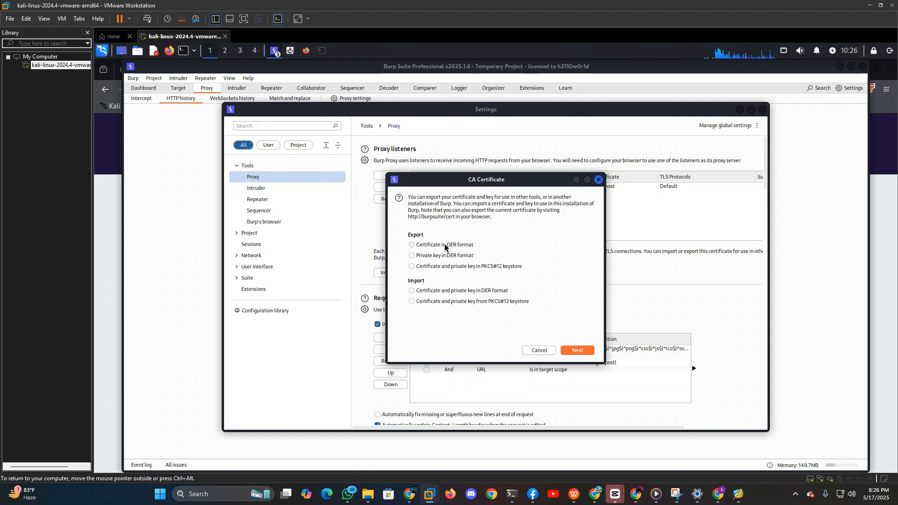
left_click(582, 348)
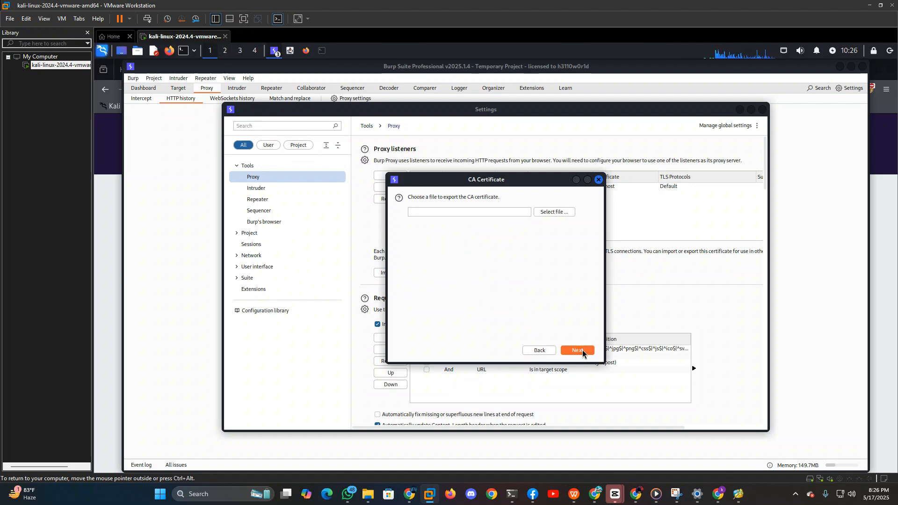
Choose /home/kali/Documents/cert1 as the destination file and export the CA certificate to it.
left_click(562, 213)
left_click(411, 155)
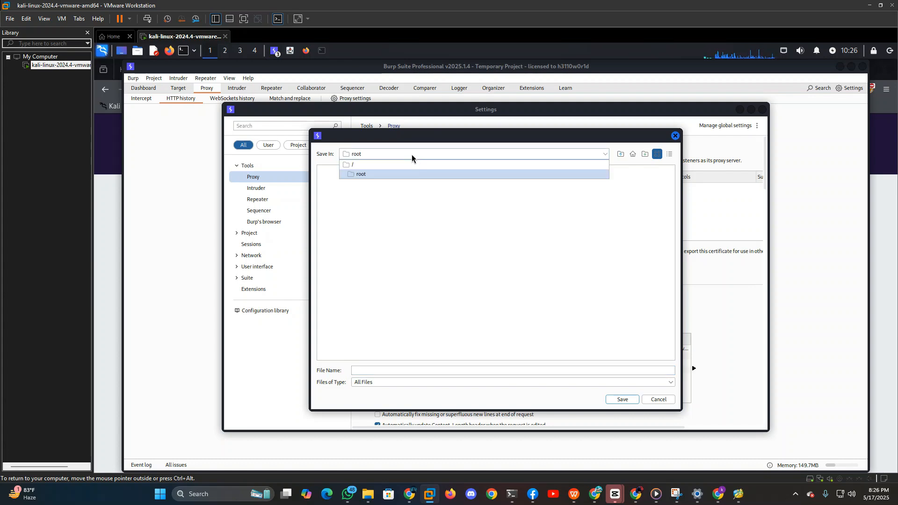
left_click(411, 164)
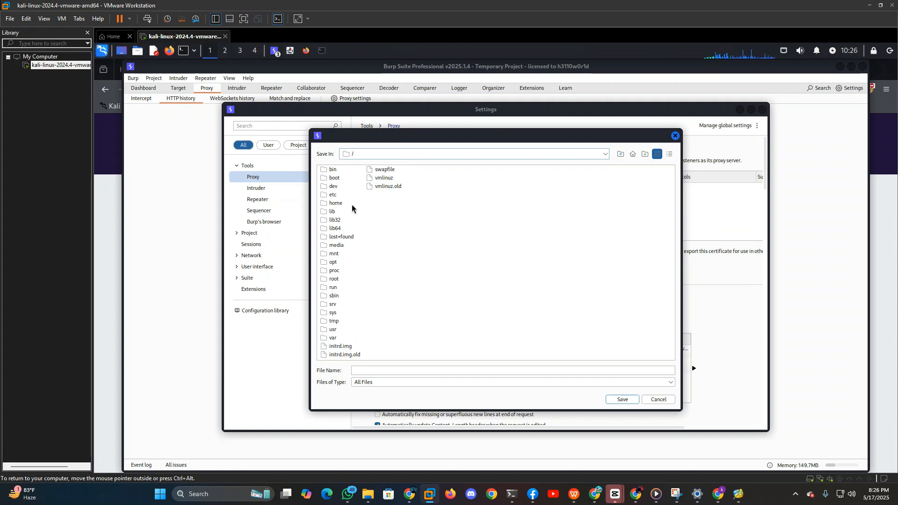
double_click(336, 203)
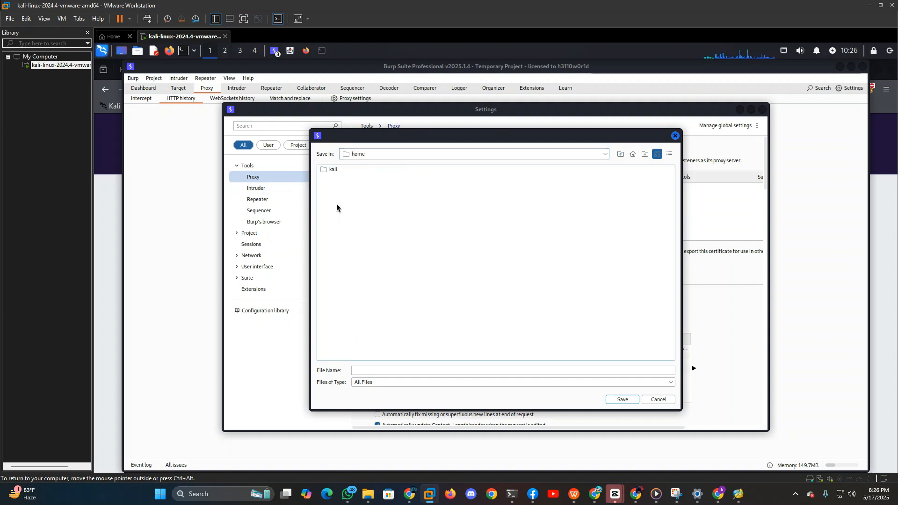
double_click(334, 169)
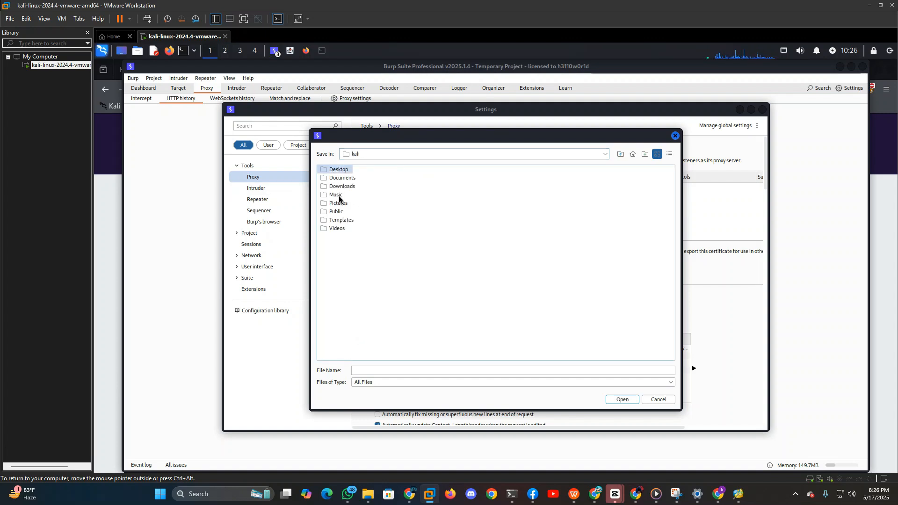
double_click(344, 179)
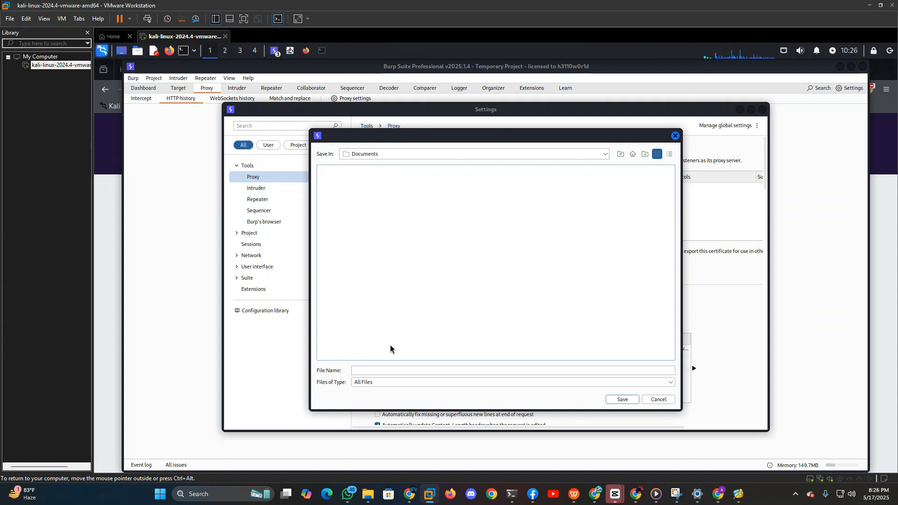
left_click(395, 368)
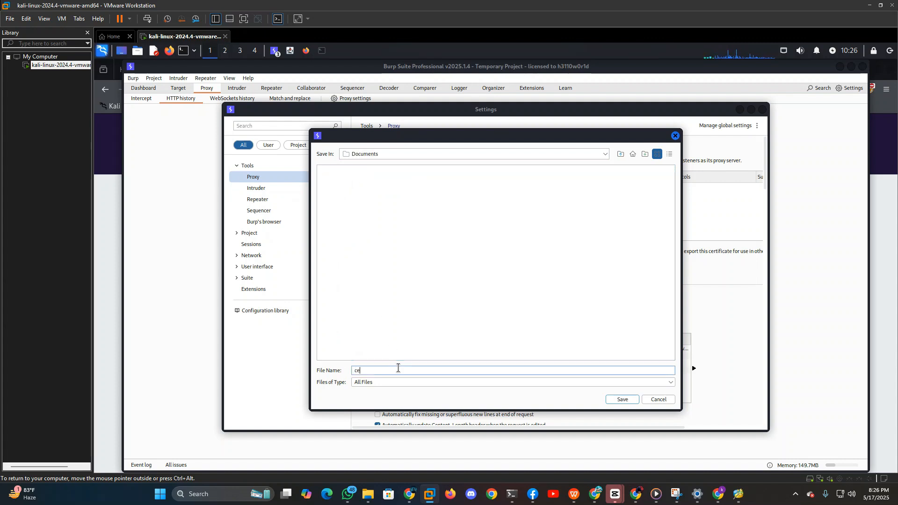
type("cert1")
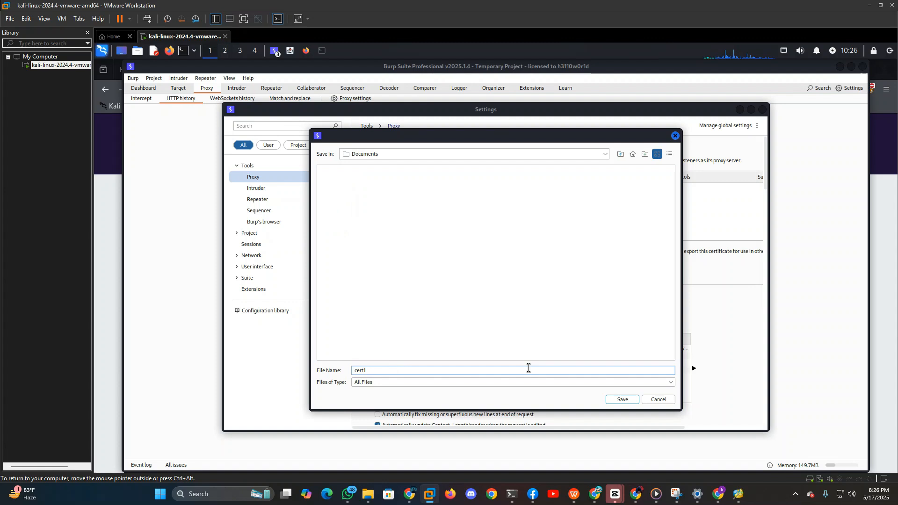
left_click(616, 398)
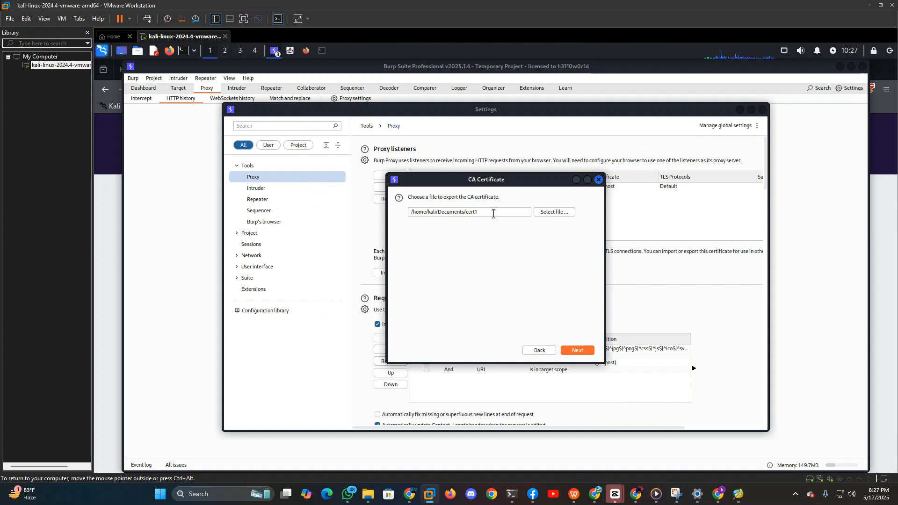
left_click(577, 350)
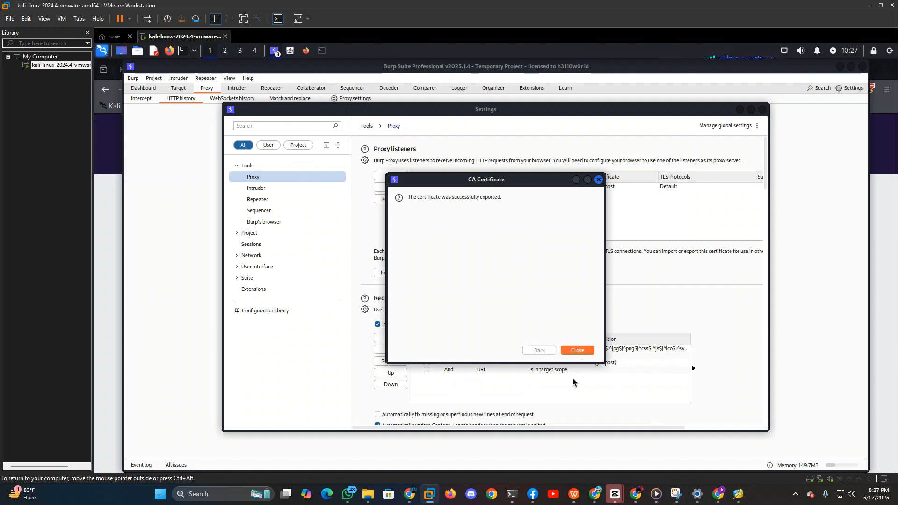
Close the finished certificate export, switch to Firefox and open its certificate manager by searching the settings for "cert".
left_click(570, 352)
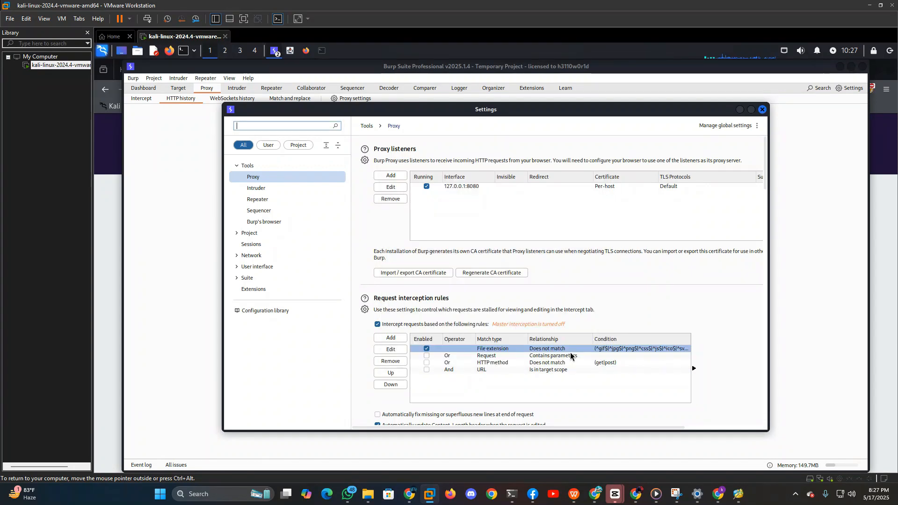
left_click(877, 135)
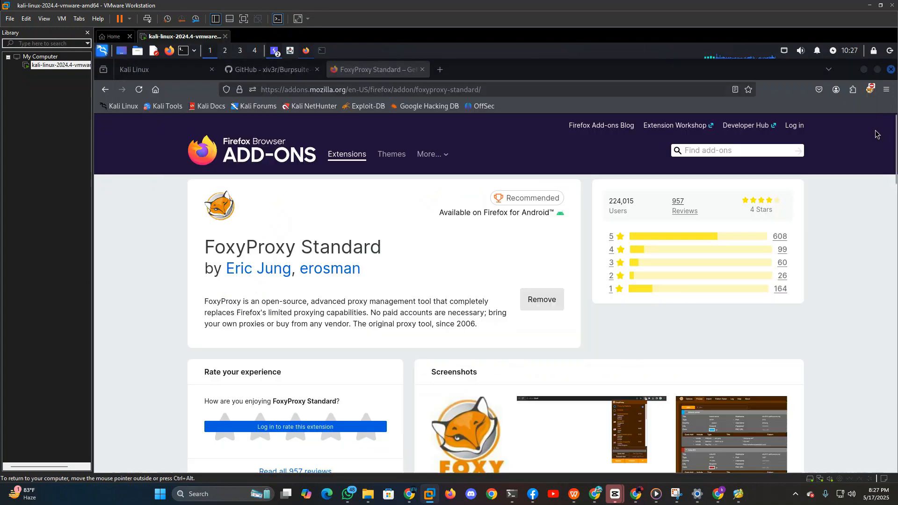
left_click(890, 95)
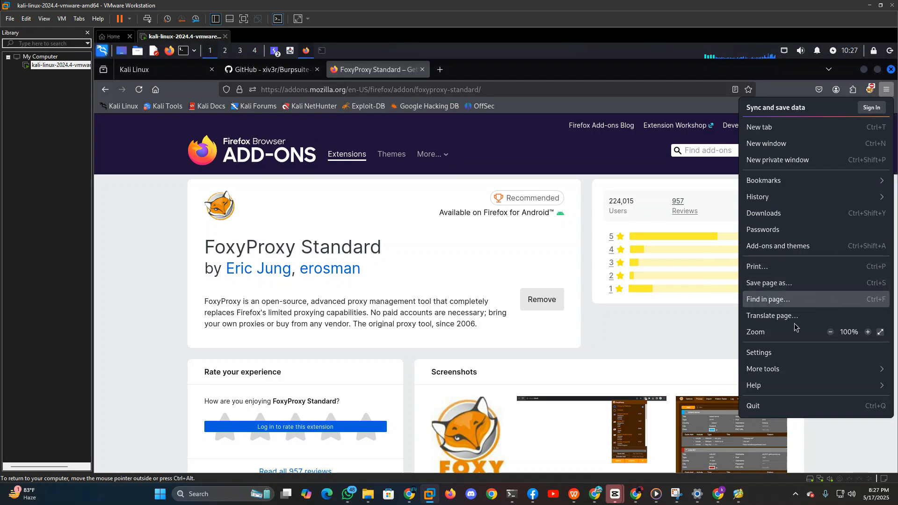
left_click(778, 352)
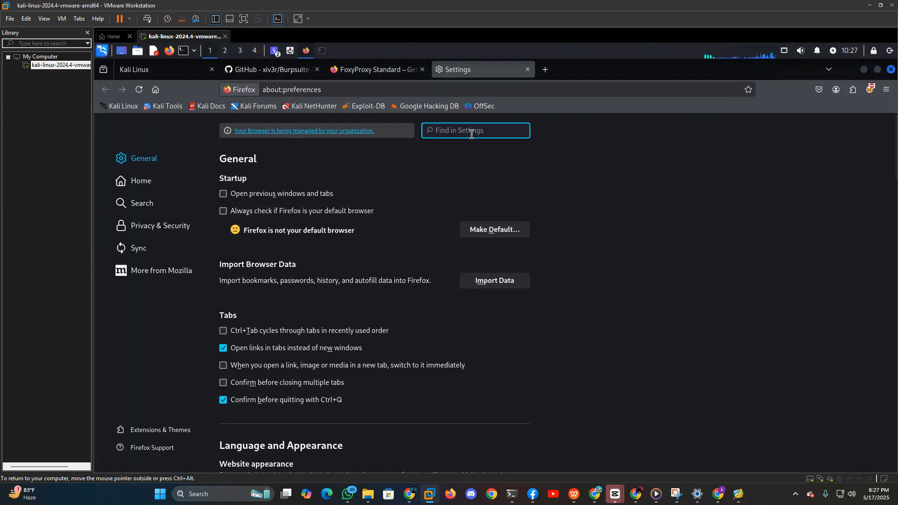
type("cert")
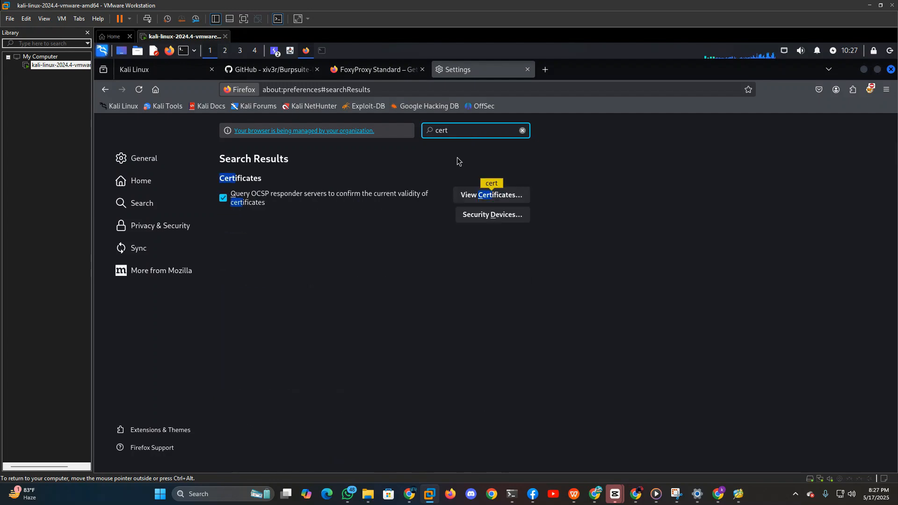
left_click(505, 199)
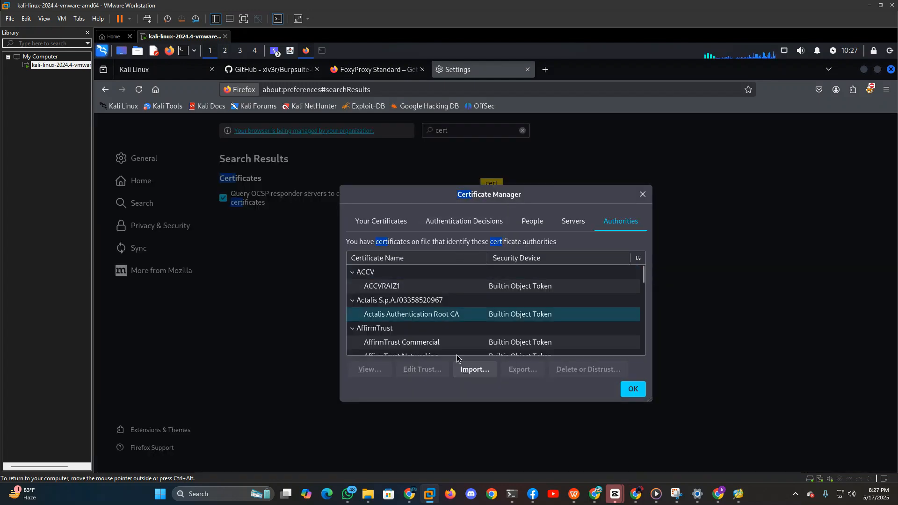
Import the cert1 file from the Documents folder as a certificate authority, showing all file types.
left_click(479, 372)
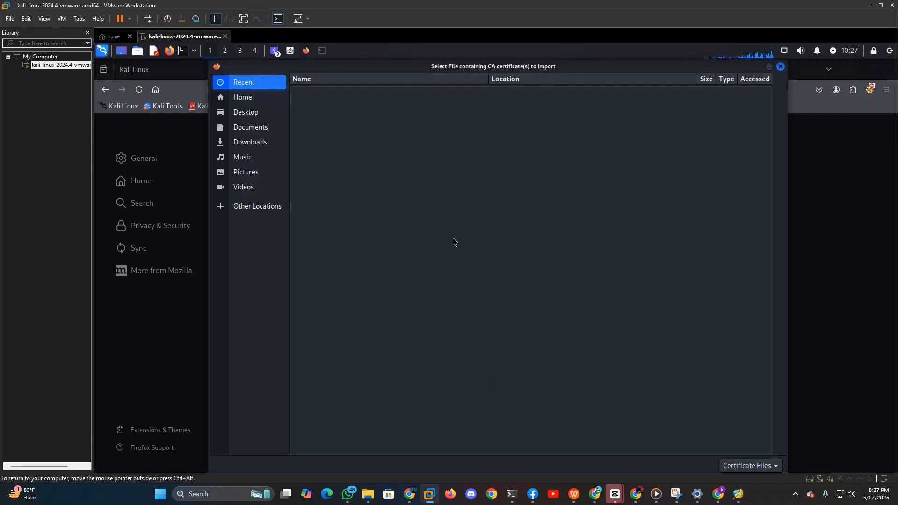
left_click(264, 134)
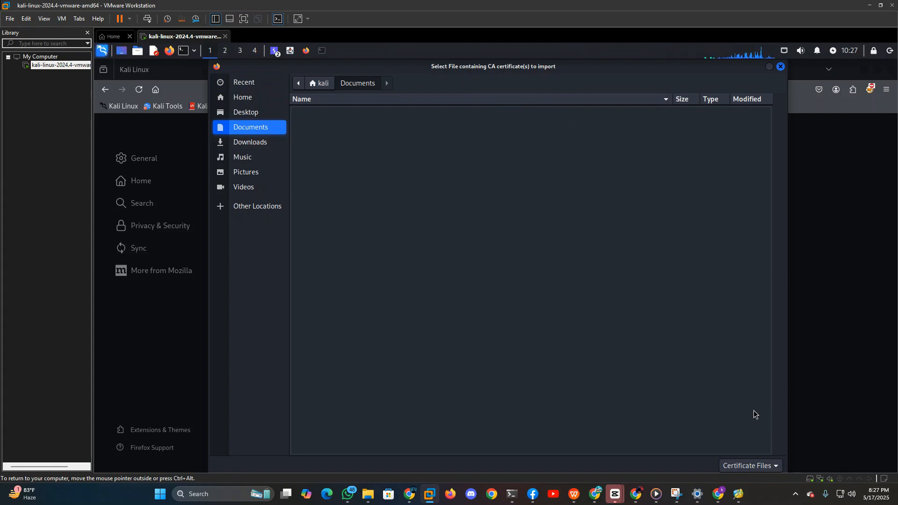
left_click(754, 466)
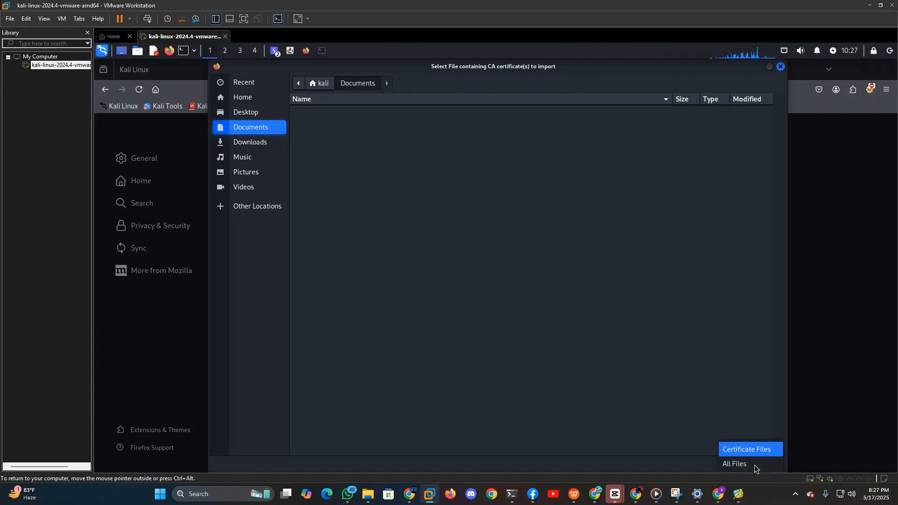
left_click(733, 464)
left_click(319, 111)
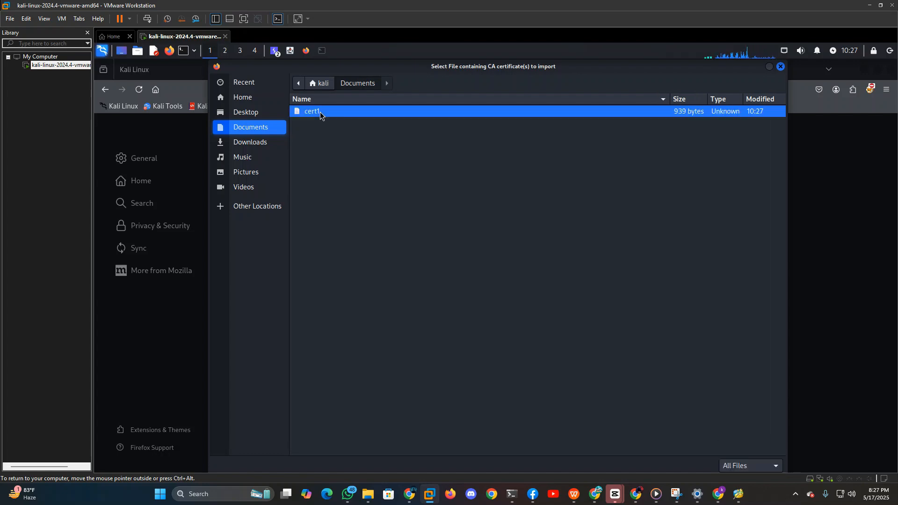
left_click(770, 66)
left_click(875, 464)
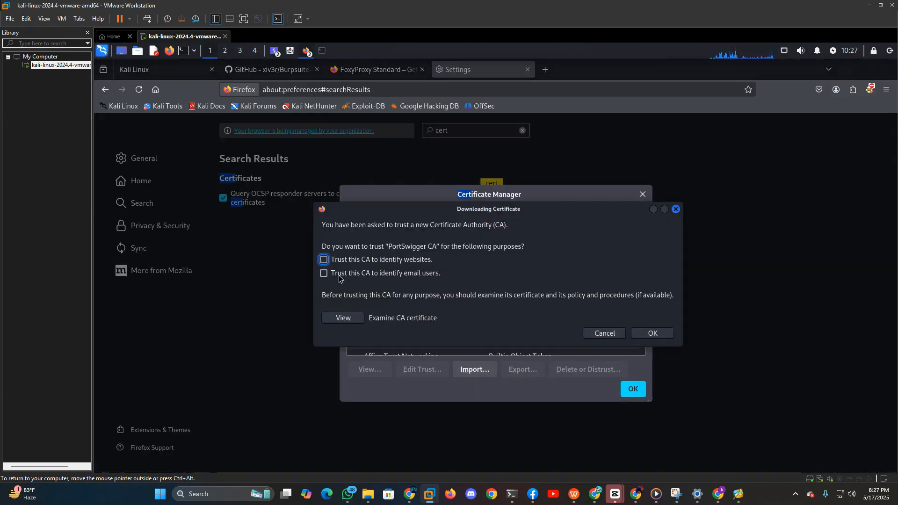
Trust the PortSwigger CA to identify websites and email users, and close the certificate manager.
left_click(323, 260)
left_click(325, 273)
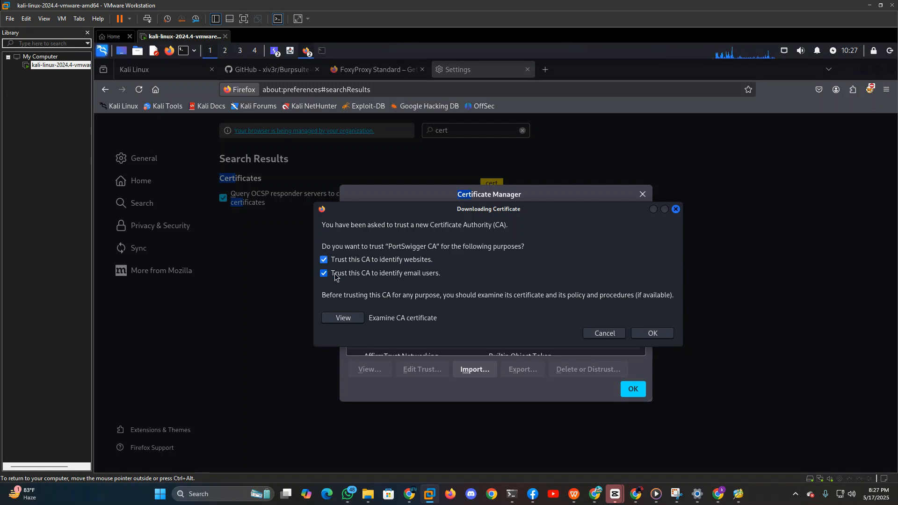
left_click(651, 333)
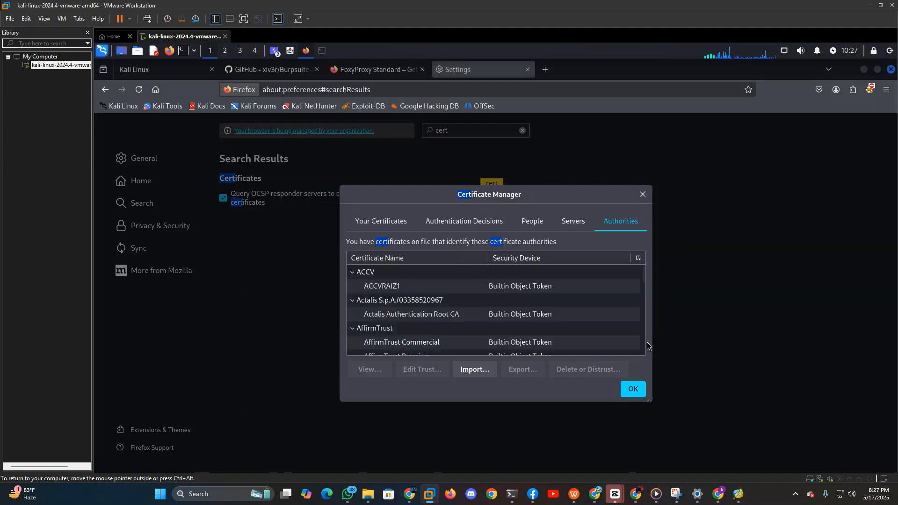
left_click(634, 389)
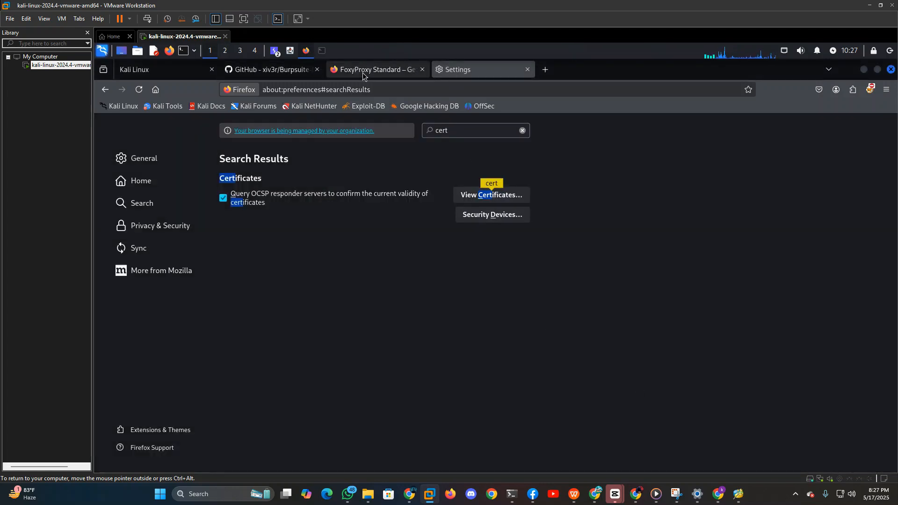
Open FoxyProxy's list of proxies, enter "burp" as its filter text and save.
left_click(871, 95)
left_click(747, 243)
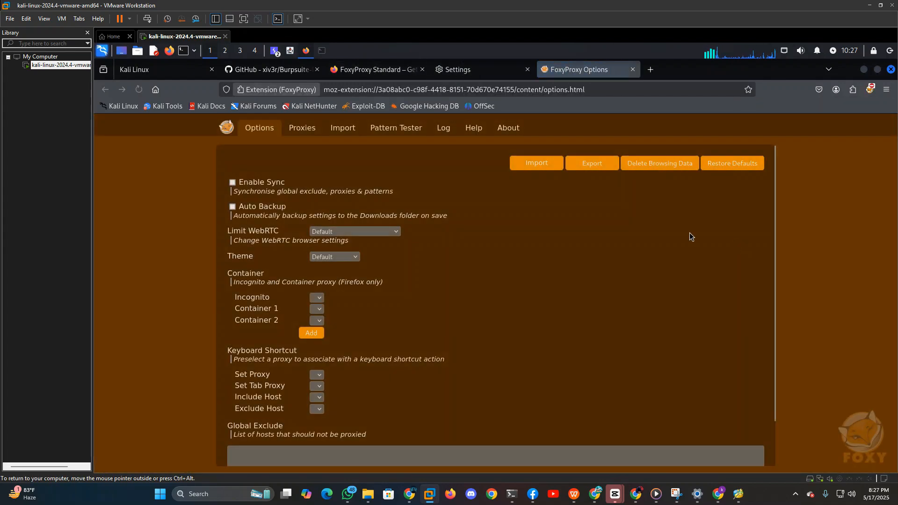
left_click(311, 133)
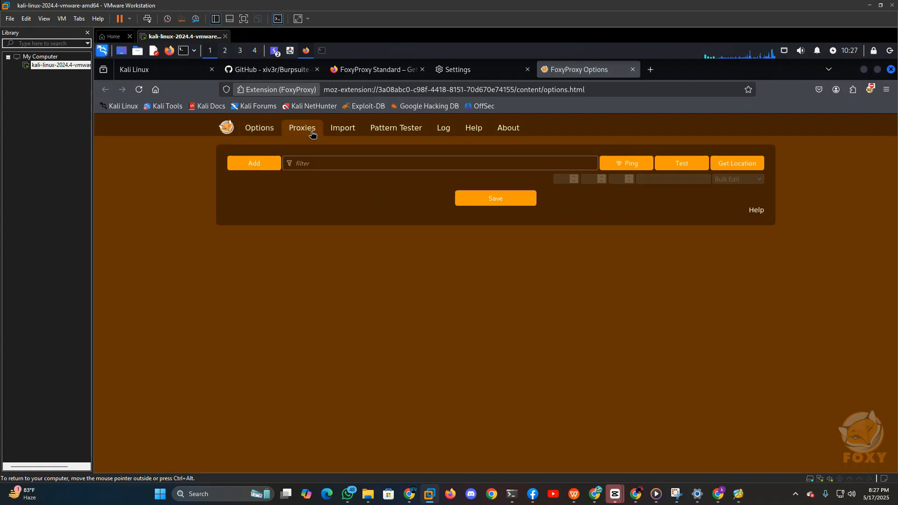
left_click(334, 167)
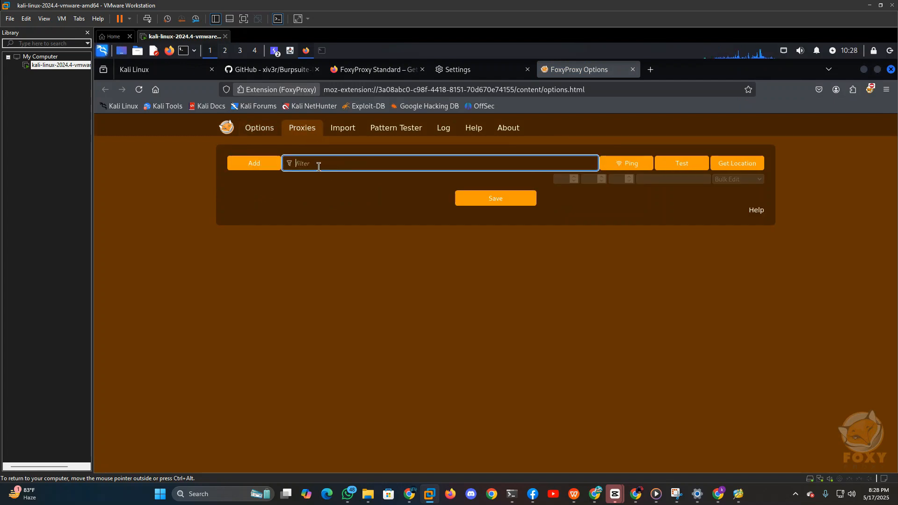
type("burp")
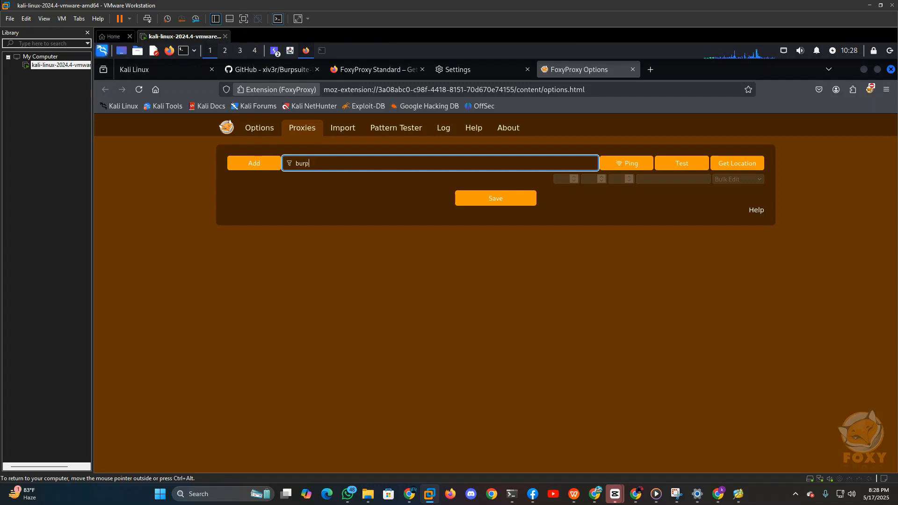
left_click(486, 196)
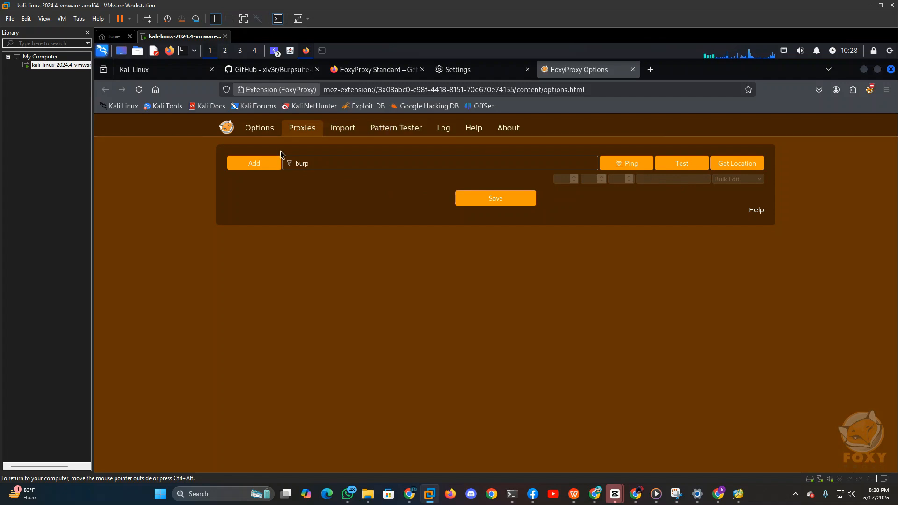
Add a FoxyProxy proxy entry titled "burp" with hostname 127.0.0.1.
left_click(260, 163)
left_click(373, 200)
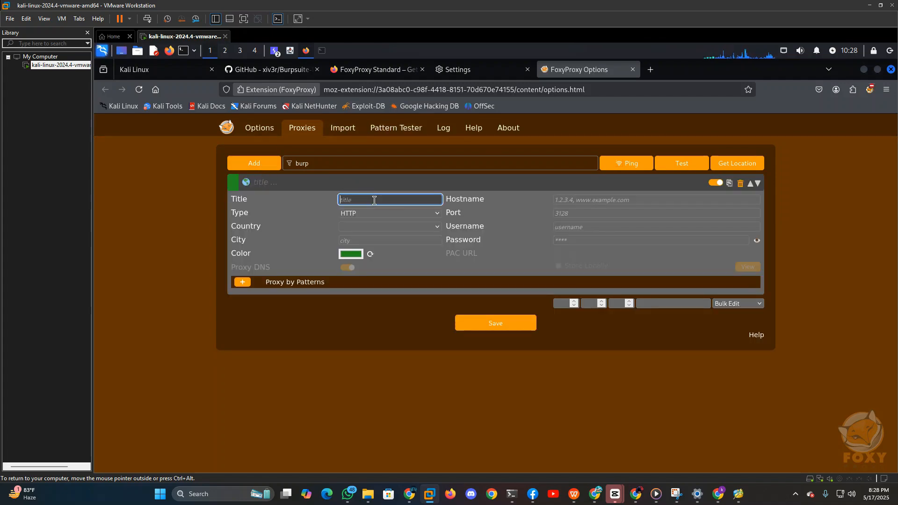
type("burp")
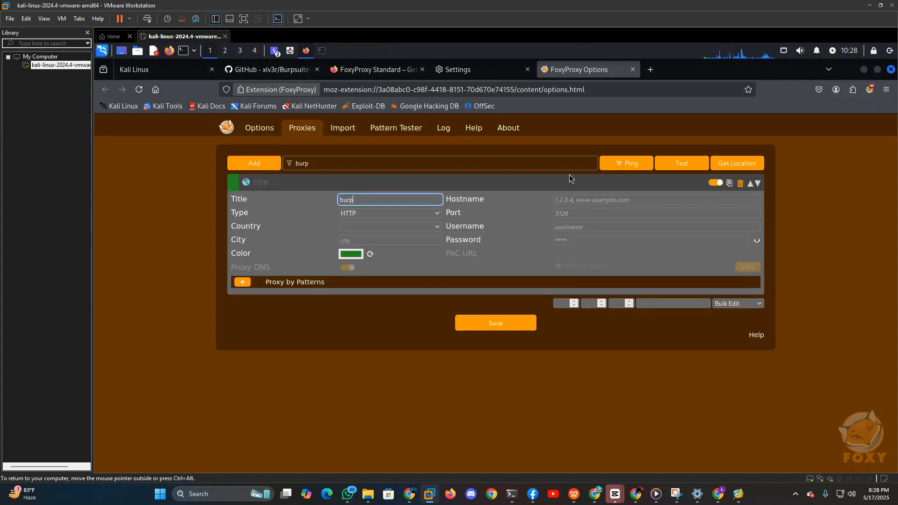
left_click(583, 200)
type("1")
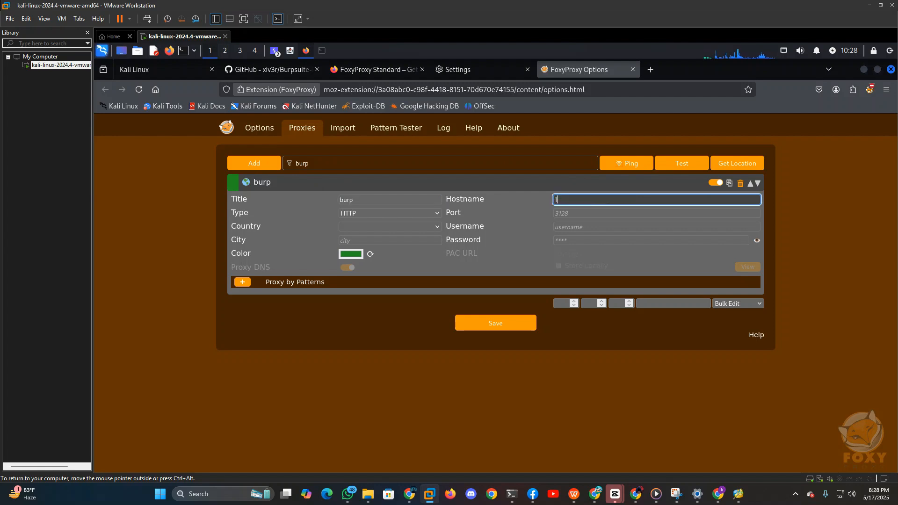
type("27.0.0.1")
Set the burp proxy's port to 8080 and save the FoxyProxy configuration.
left_click(593, 213)
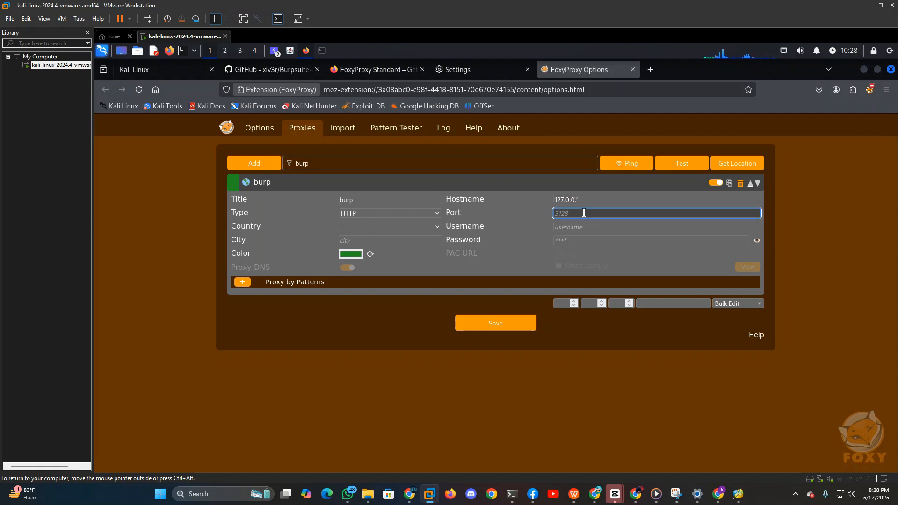
type("80")
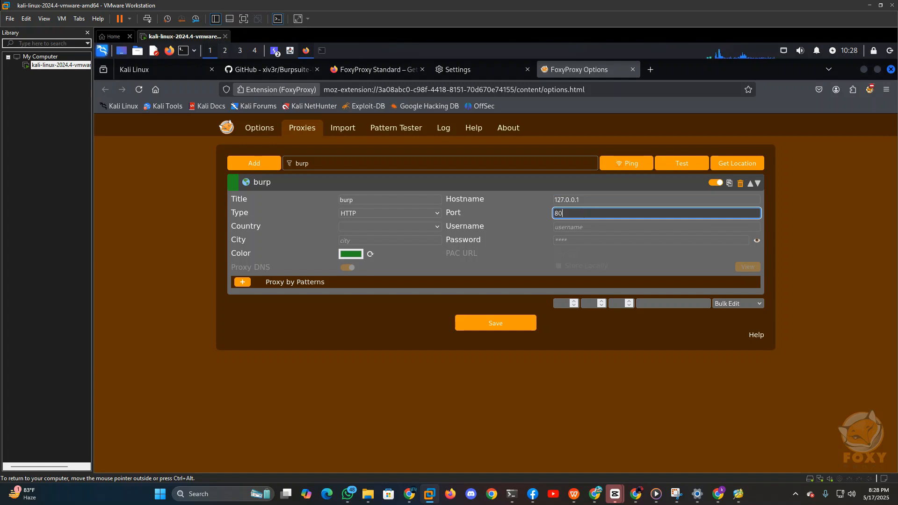
type("7")
type("0")
left_click(586, 227)
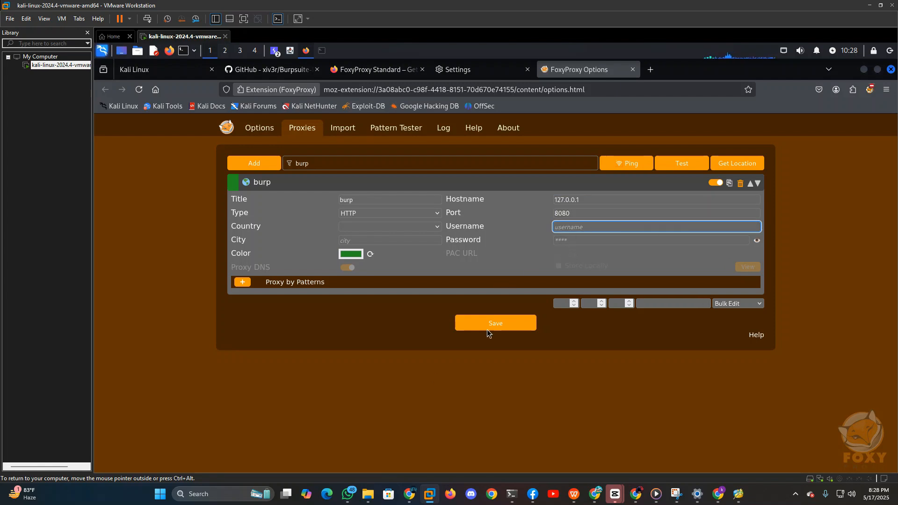
left_click(512, 329)
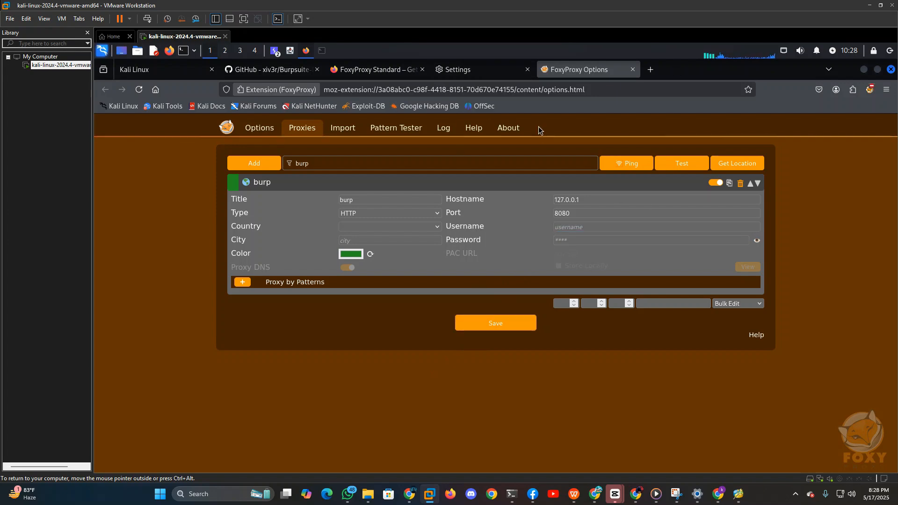
Switch to the Burp Suite Professional main window.
left_click(275, 51)
left_click(275, 52)
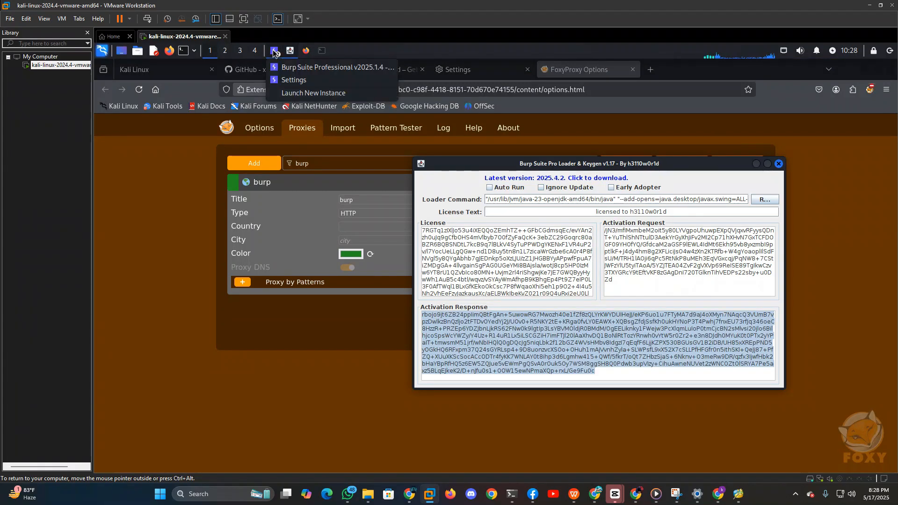
left_click(308, 66)
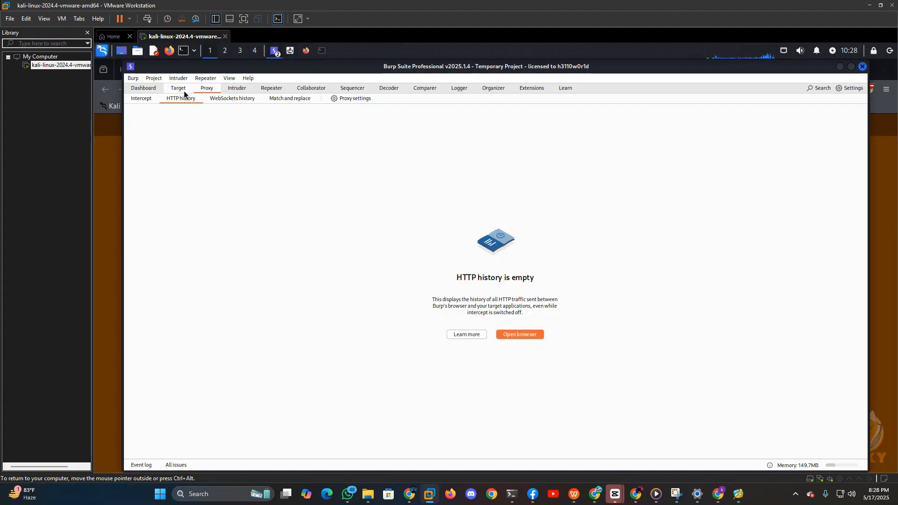
left_click(180, 90)
left_click(213, 77)
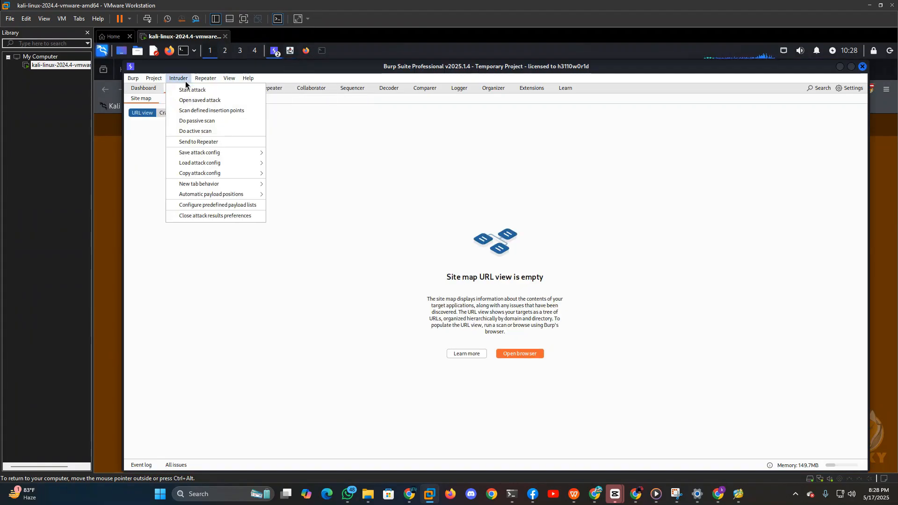
left_click(292, 153)
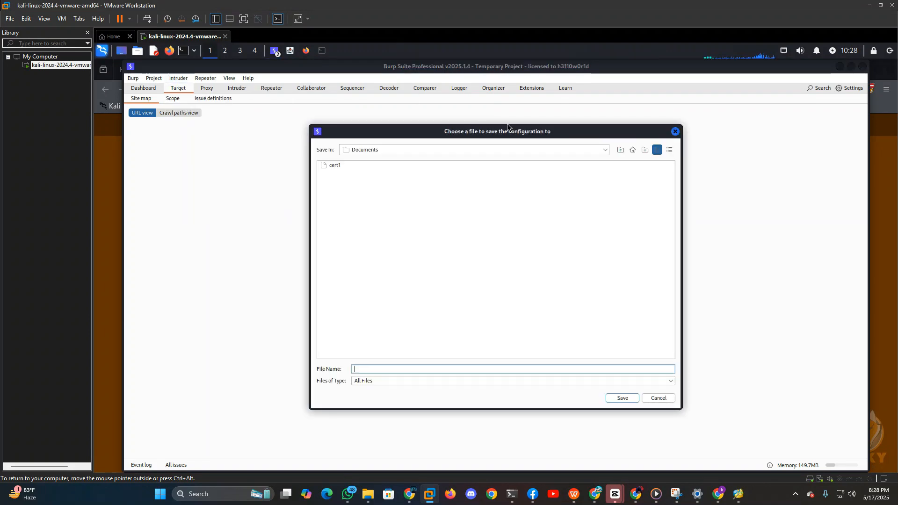
left_click(675, 132)
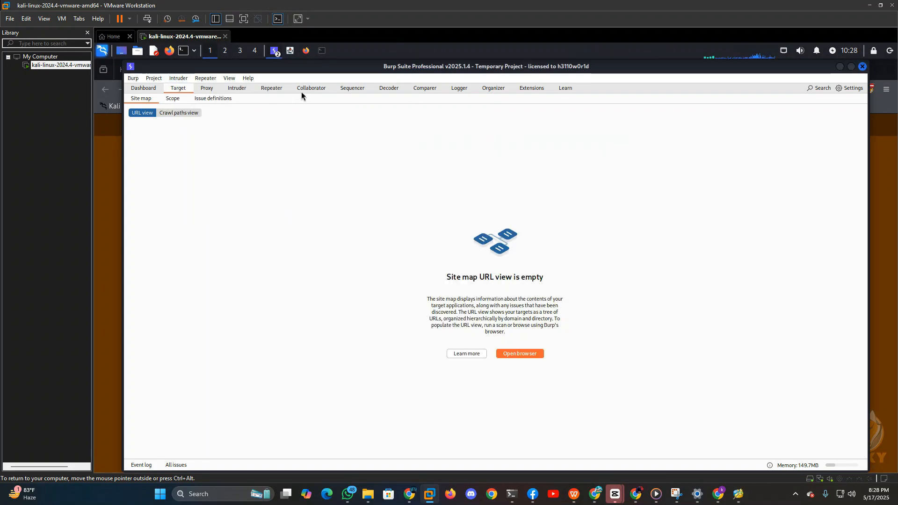
Turn on request interception in Burp's Proxy tool.
left_click(201, 89)
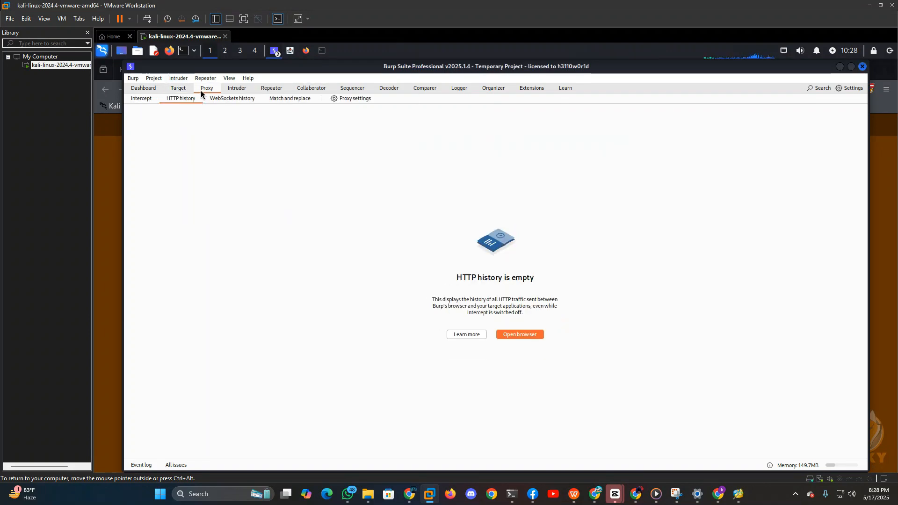
left_click(140, 99)
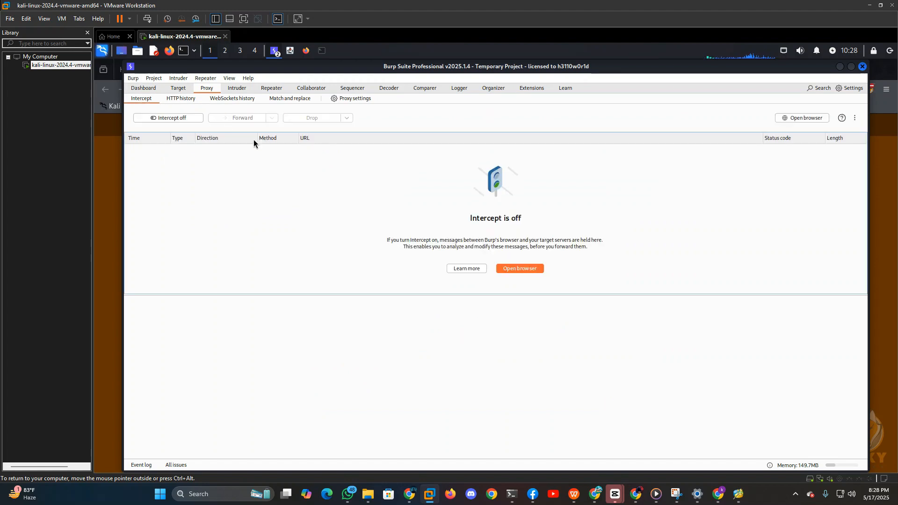
left_click(196, 118)
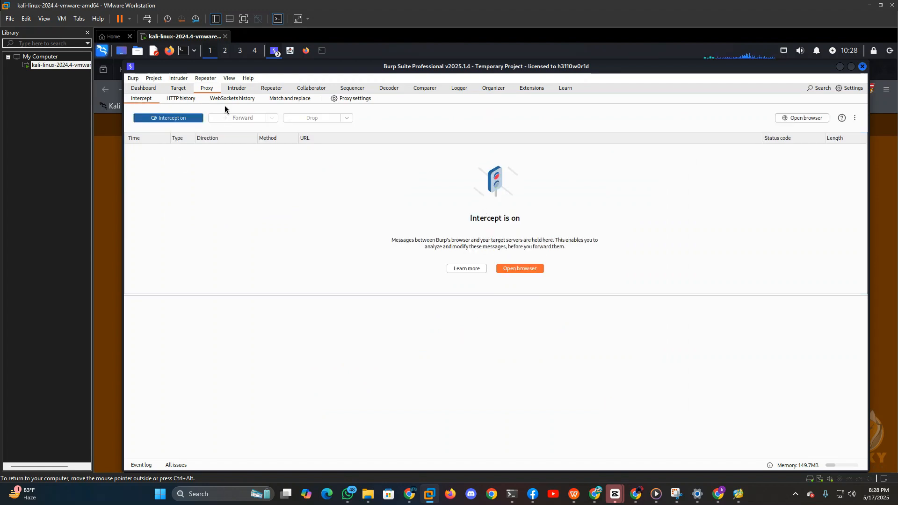
Switch to Firefox and activate the burp proxy in FoxyProxy.
left_click(306, 50)
left_click(869, 89)
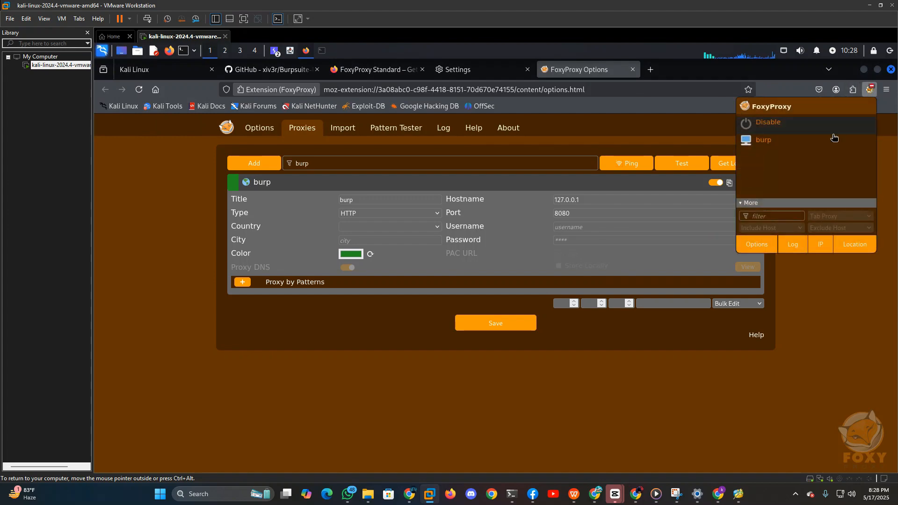
left_click(766, 141)
Open a new tab, then return to the FoxyProxy Standard add-on page and reload it through the proxy.
left_click(650, 69)
left_click(375, 70)
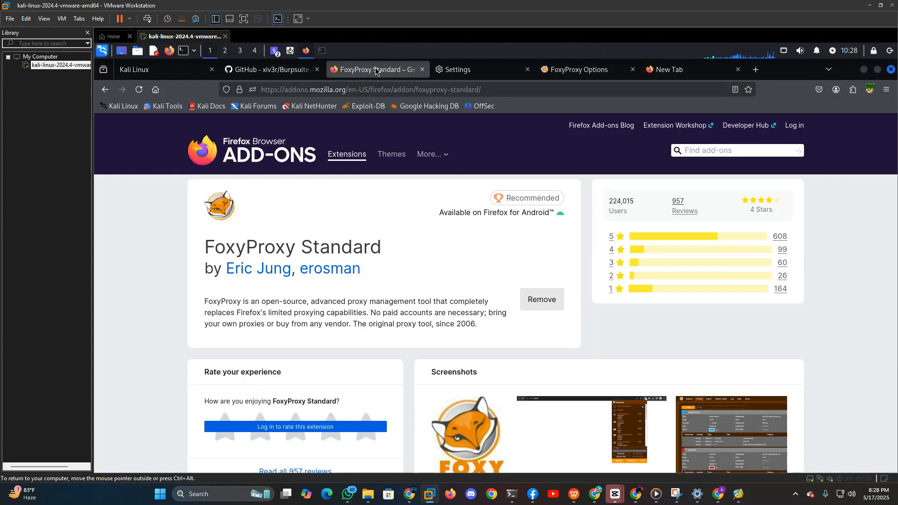
left_click(143, 94)
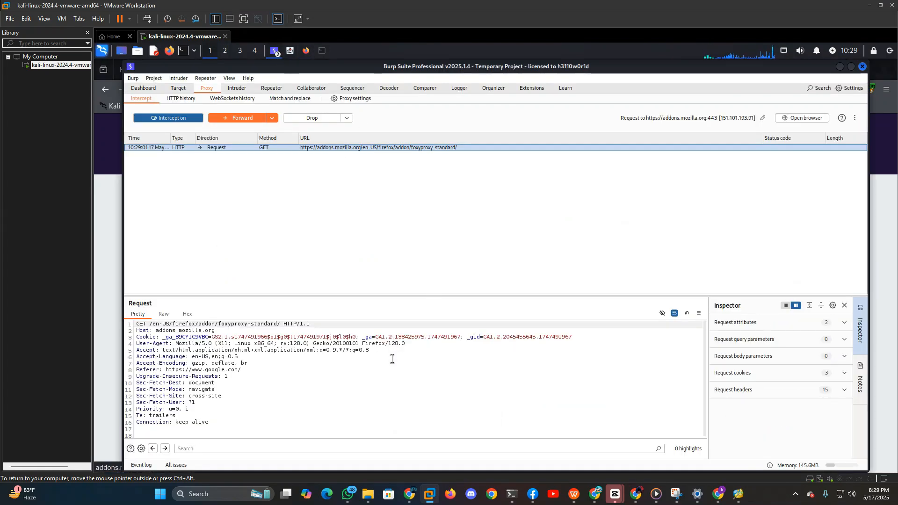